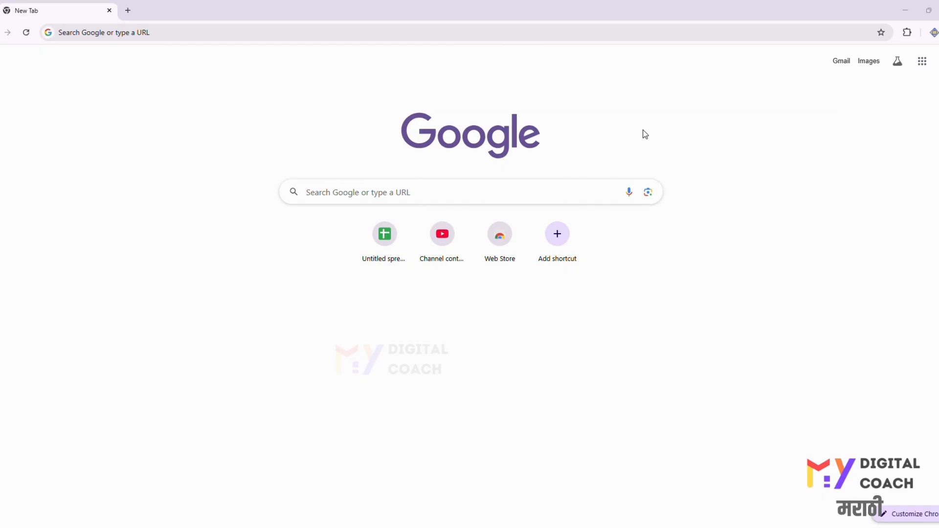
- Search Google for "my business"
{"action": "key", "text": "XF86AudioMute"}
{"action": "left_click", "coordinate": [194, 31]}
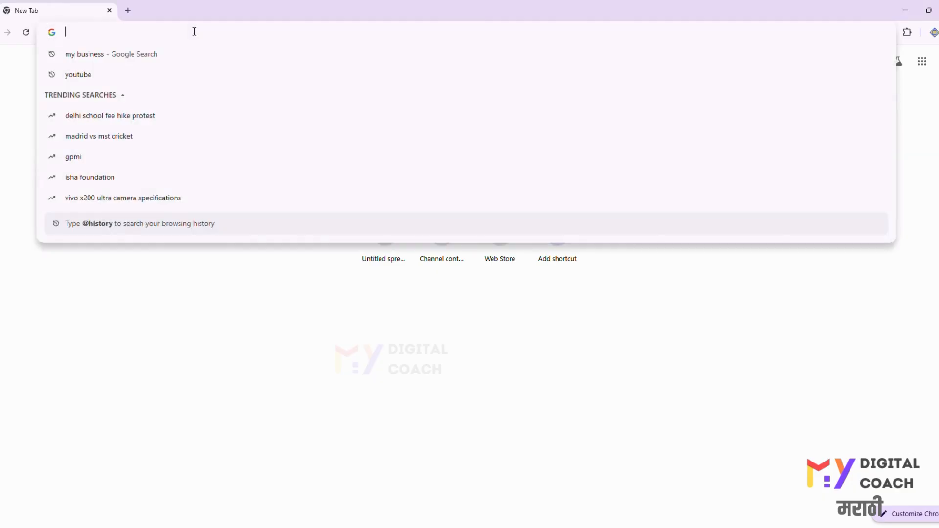
{"action": "type", "text": "my bu"}
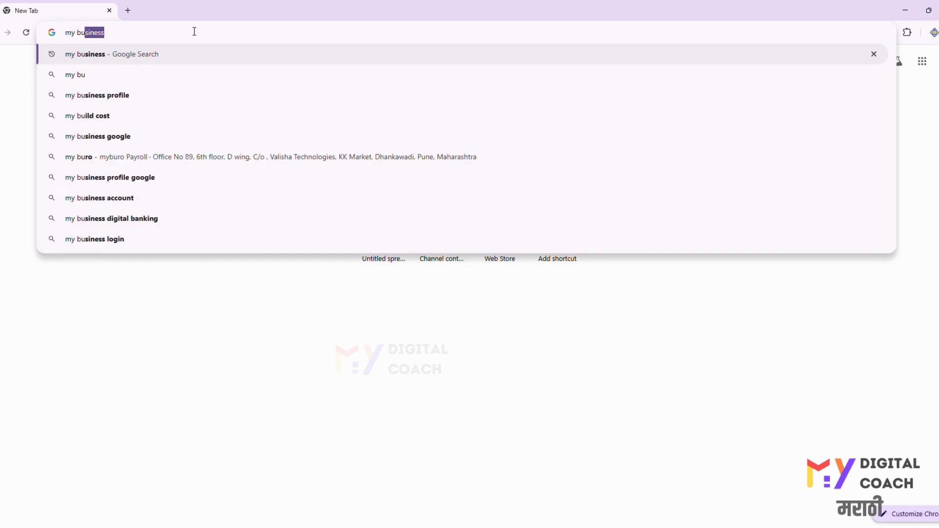
{"action": "key", "text": "Return"}
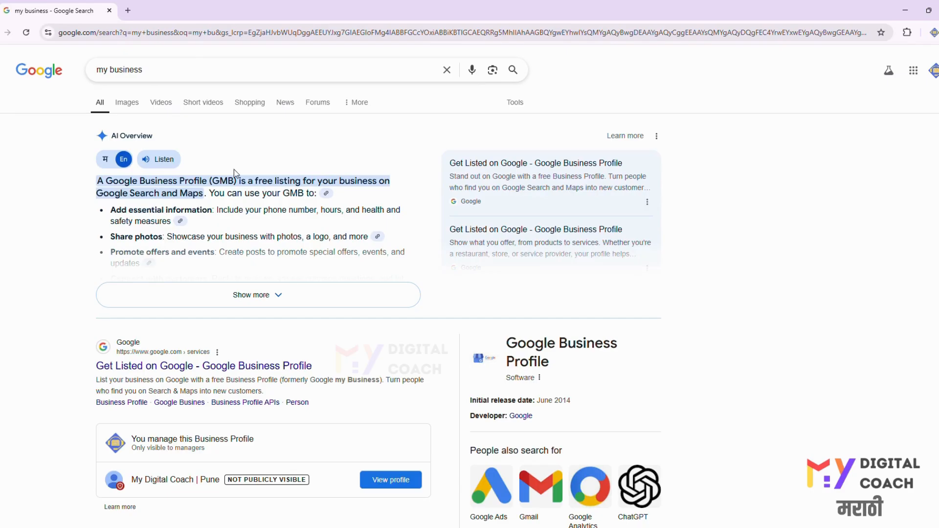
- Open the Google Business Profile page from the results and start creating a new profile
{"action": "left_click", "coordinate": [156, 372]}
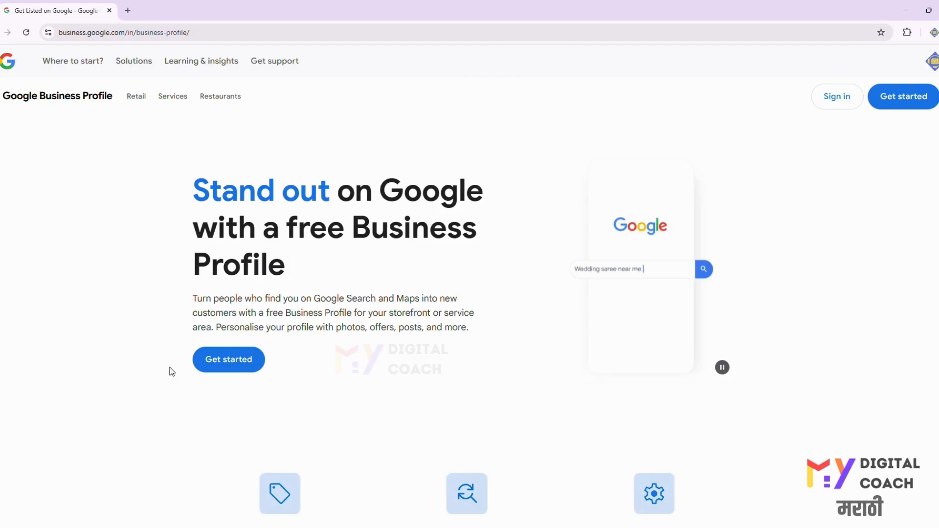
{"action": "left_click", "coordinate": [213, 365]}
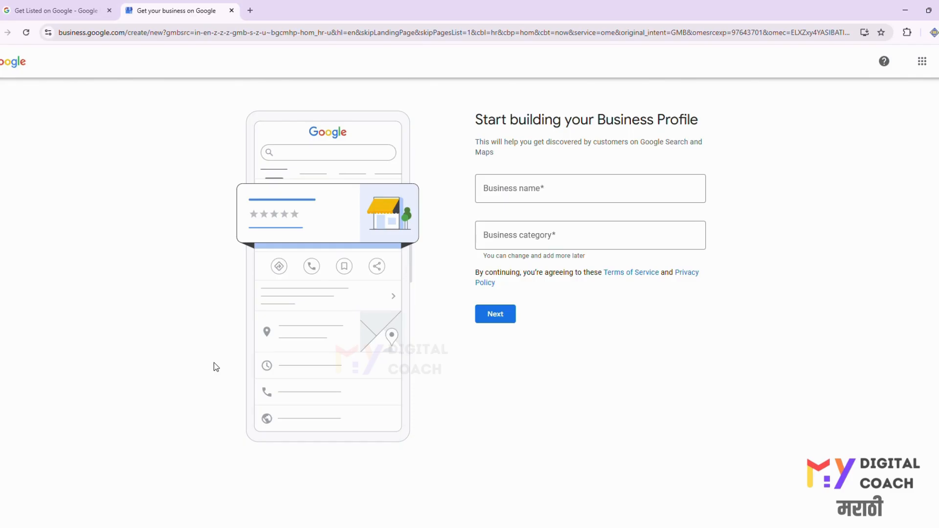
- Enter the business name "My Digital Coach | Digital Marketing Training | Pune"
{"action": "left_click", "coordinate": [540, 180]}
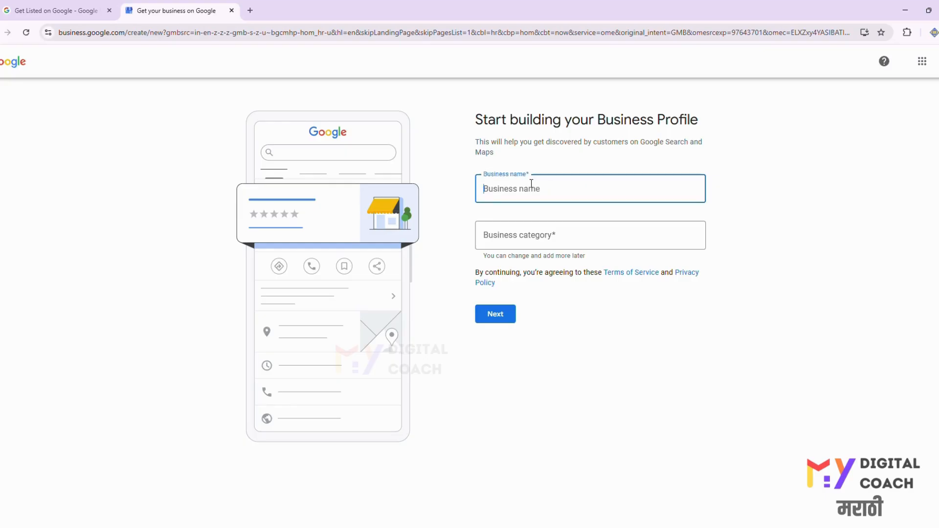
{"action": "type", "text": "m"}
{"action": "key", "text": "BackSpace"}
{"action": "type", "text": "My b"}
{"action": "key", "text": "BackSpace"}
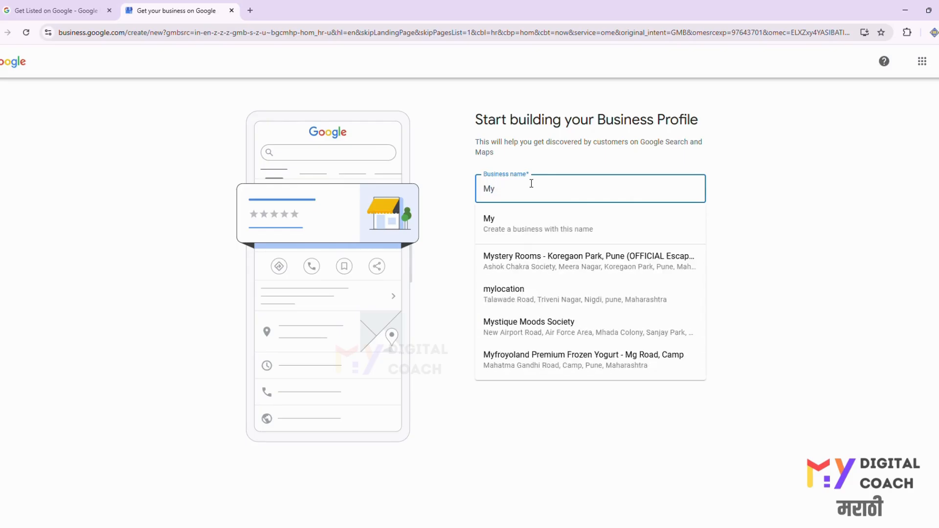
{"action": "type", "text": "Digital C"}
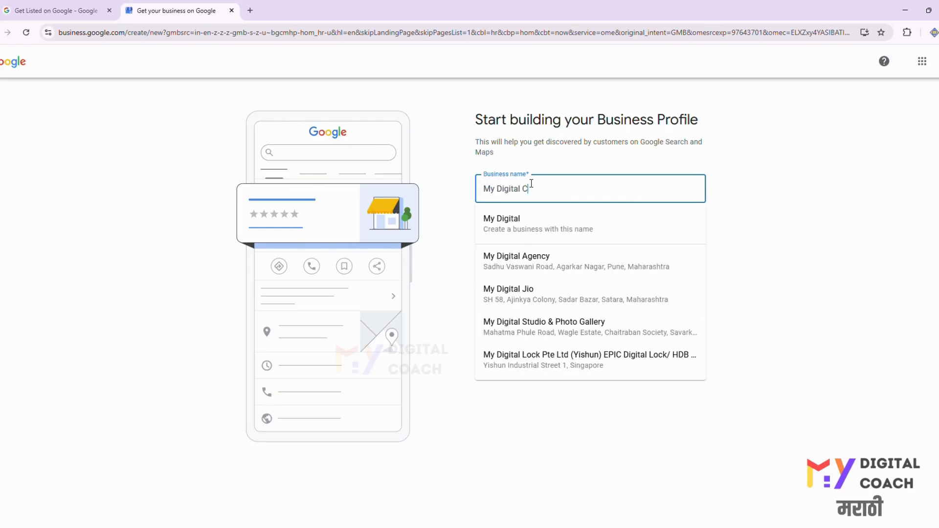
{"action": "type", "text": "oach "}
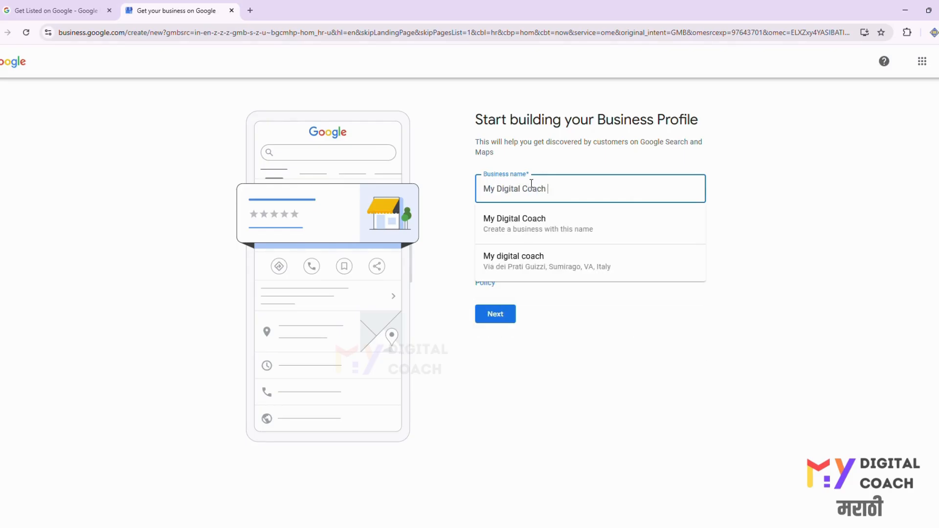
{"action": "type", "text": "| Digit"}
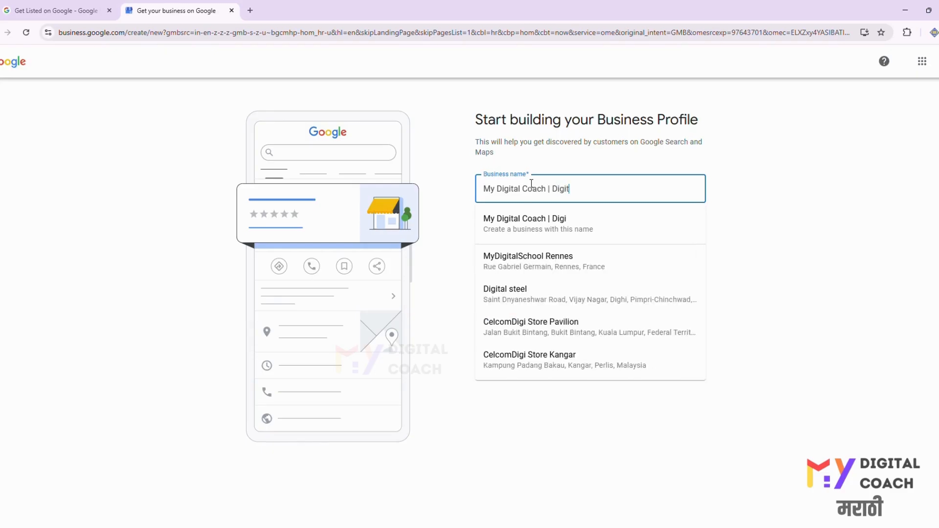
{"action": "type", "text": "al Marketin"}
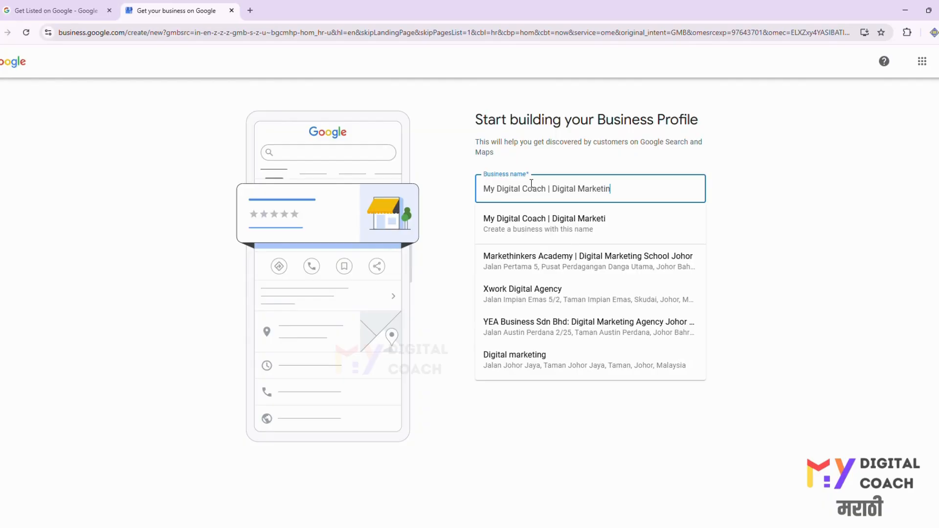
{"action": "type", "text": "g tarining"}
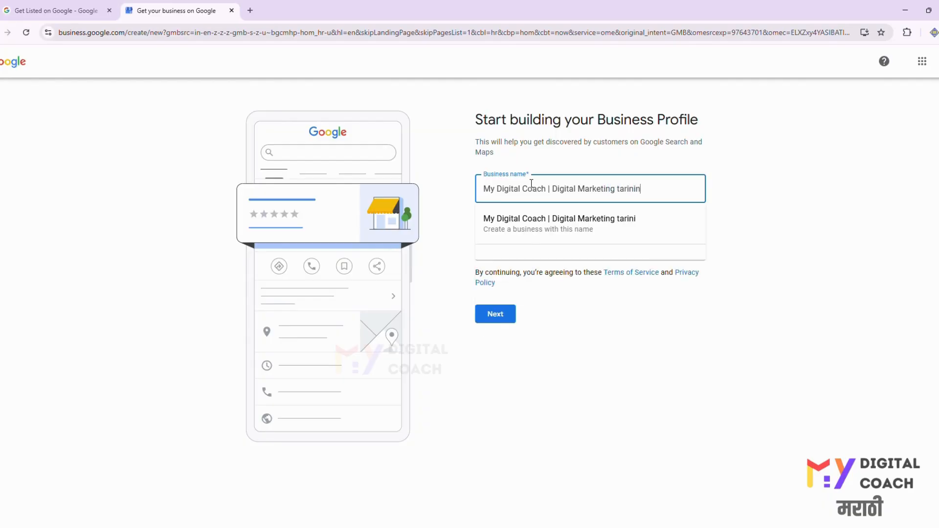
{"action": "right_click", "coordinate": [630, 188]}
{"action": "left_click", "coordinate": [655, 217]}
{"action": "left_click", "coordinate": [620, 188]}
{"action": "key", "text": "BackSpace"}
{"action": "type", "text": "Tr"}
{"action": "left_click", "coordinate": [668, 187]}
{"action": "type", "text": "| Pune"}
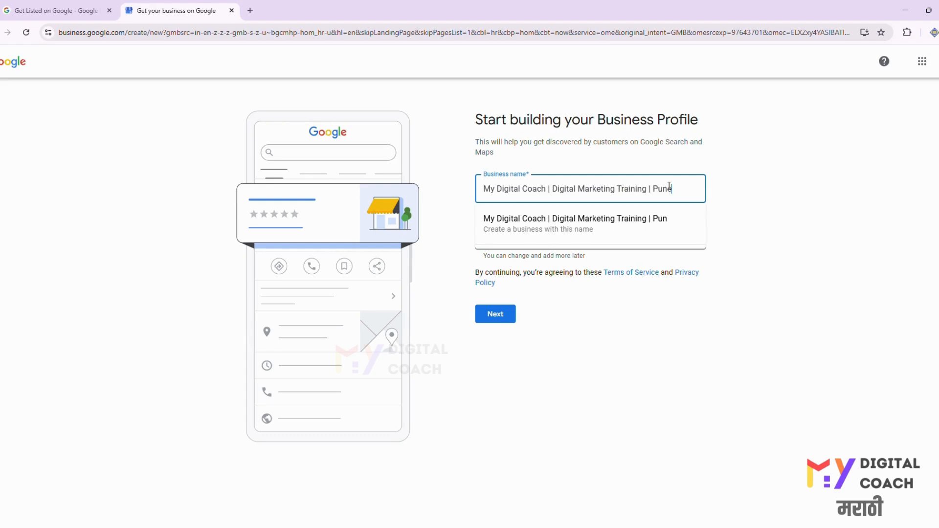
{"action": "left_click", "coordinate": [771, 190]}
- Search the categories and set the business category to Training centre, then continue
{"action": "left_click", "coordinate": [528, 239]}
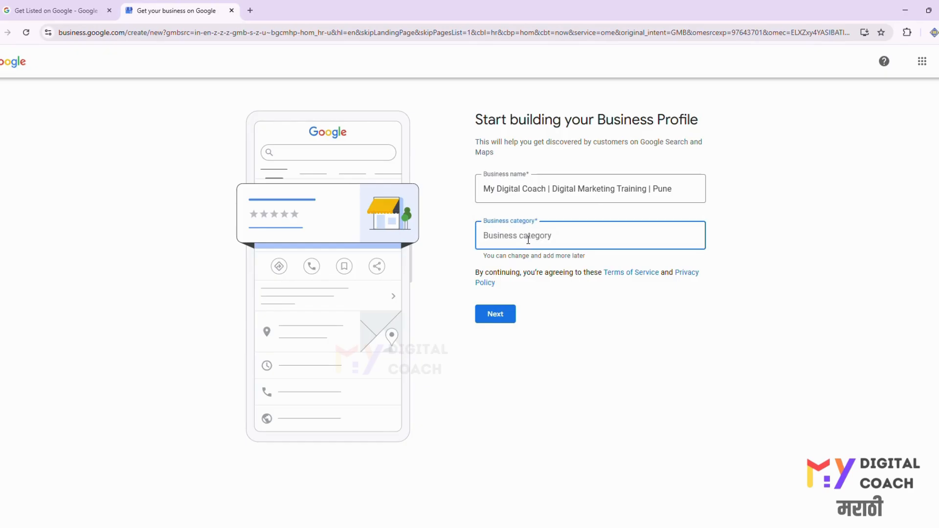
{"action": "type", "text": "traini"}
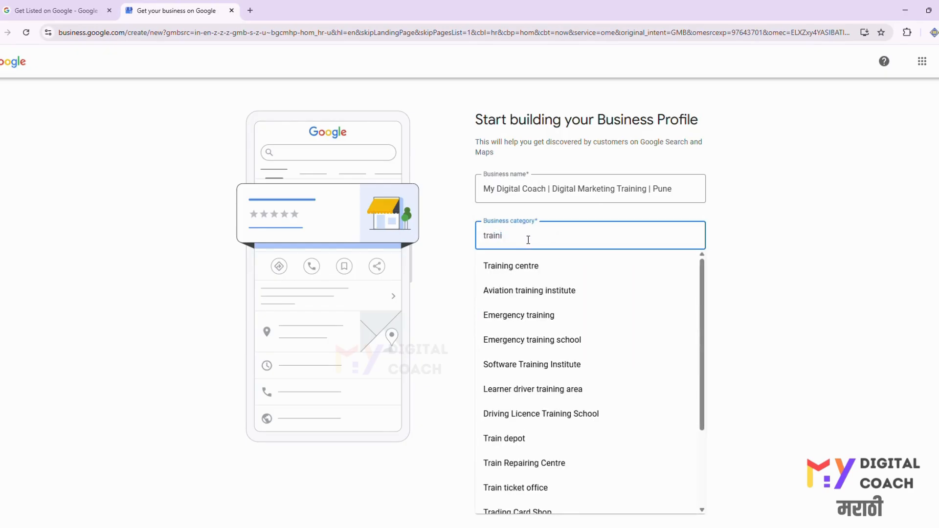
{"action": "key", "text": "ctrl+a"}
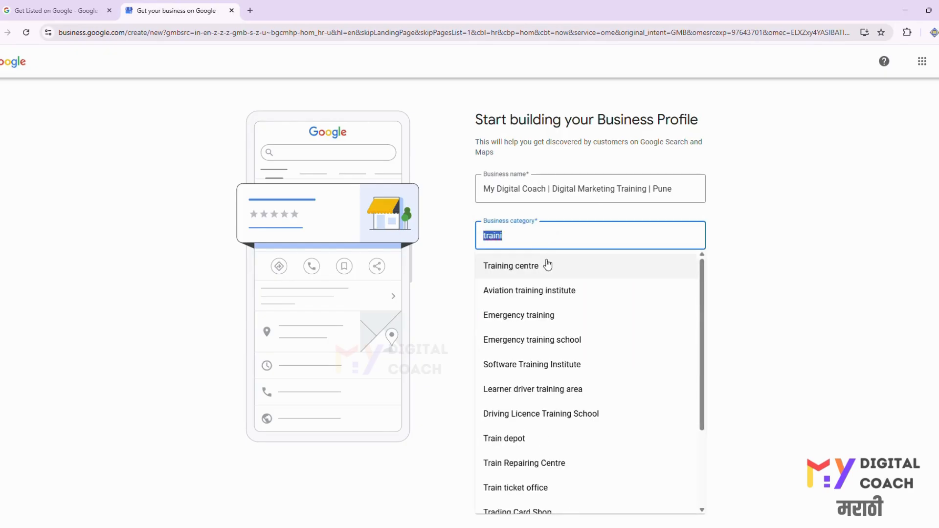
{"action": "type", "text": "i"}
{"action": "key", "text": "BackSpace"}
{"action": "type", "text": "online"}
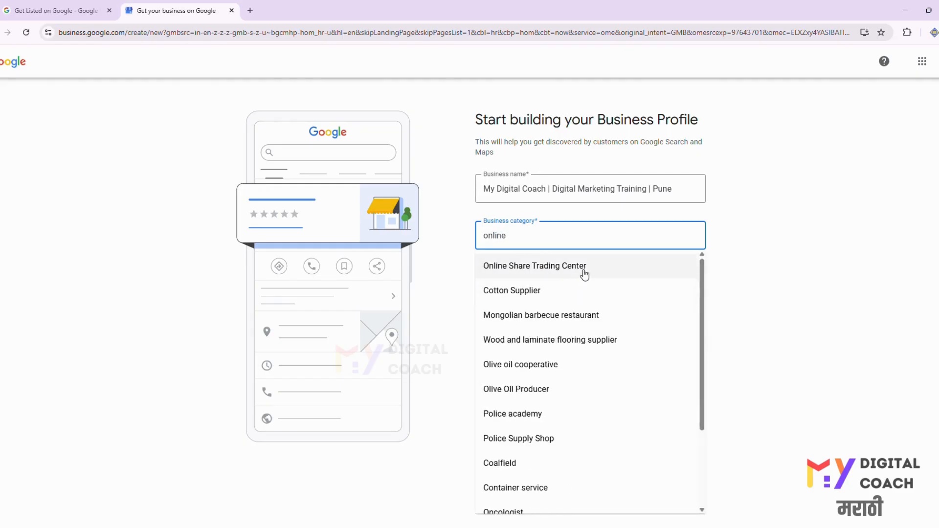
{"action": "scroll", "coordinate": [576, 382], "scroll_direction": "down", "scroll_amount": 3}
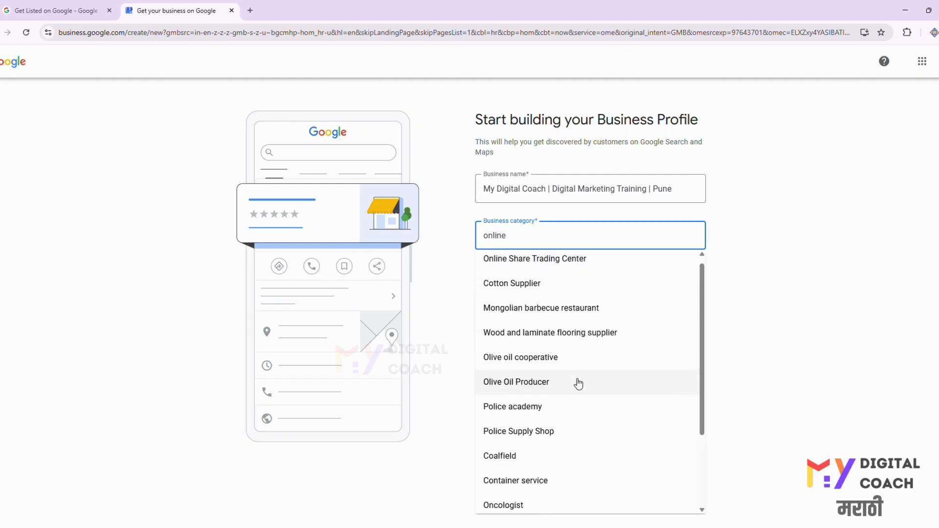
{"action": "key", "text": "ctrl+a"}
{"action": "type", "text": "c"}
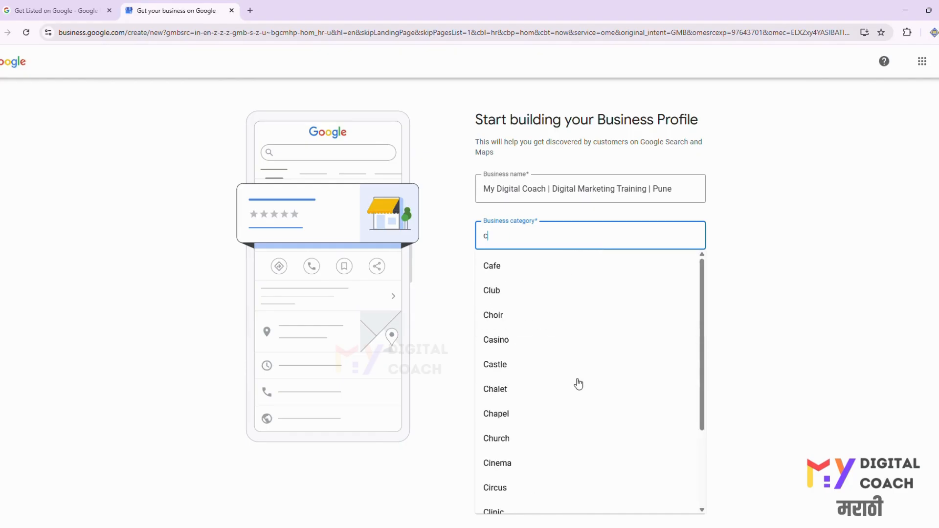
{"action": "type", "text": "lasses"}
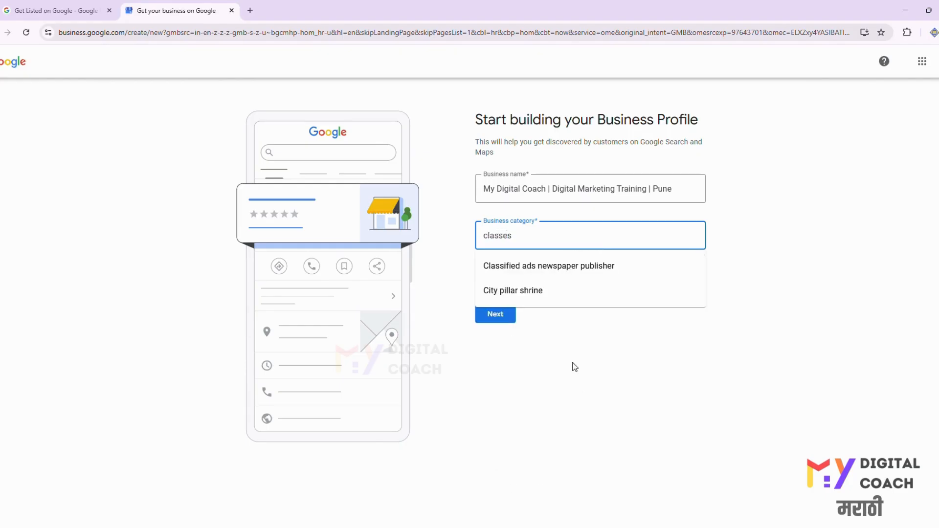
{"action": "key", "text": "ctrl+a"}
{"action": "type", "text": "tr"}
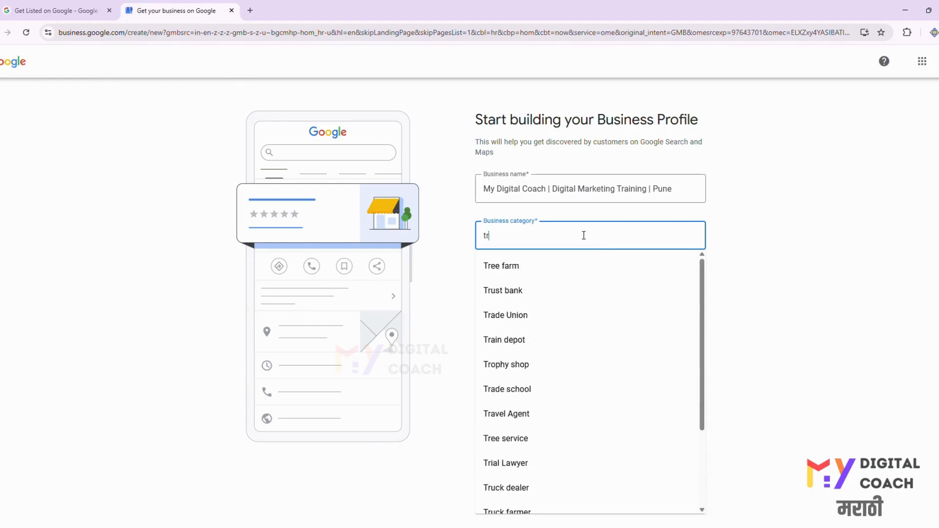
{"action": "type", "text": "aini"}
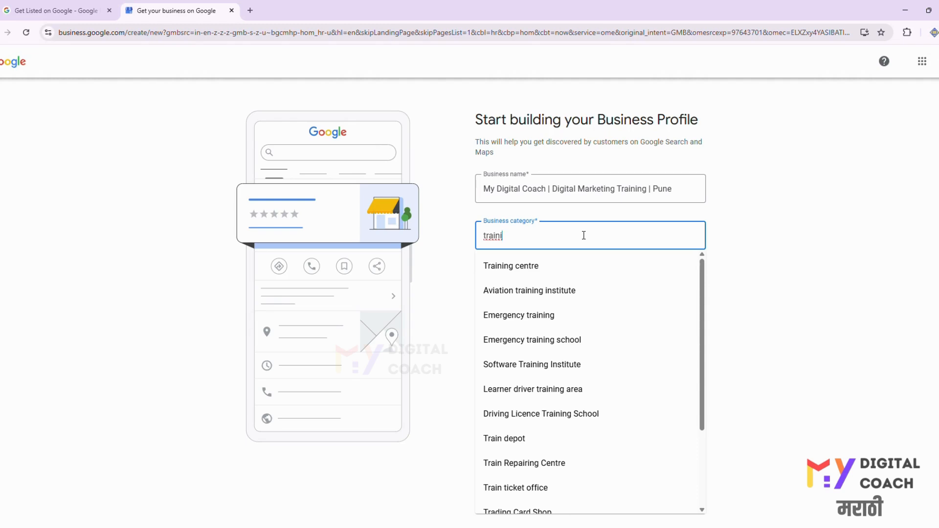
{"action": "left_click", "coordinate": [545, 265]}
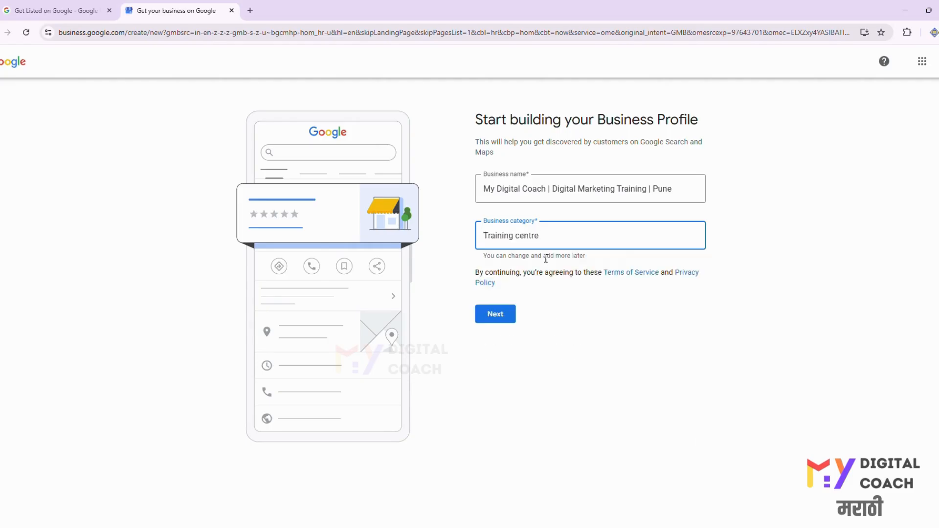
{"action": "left_click", "coordinate": [504, 311]}
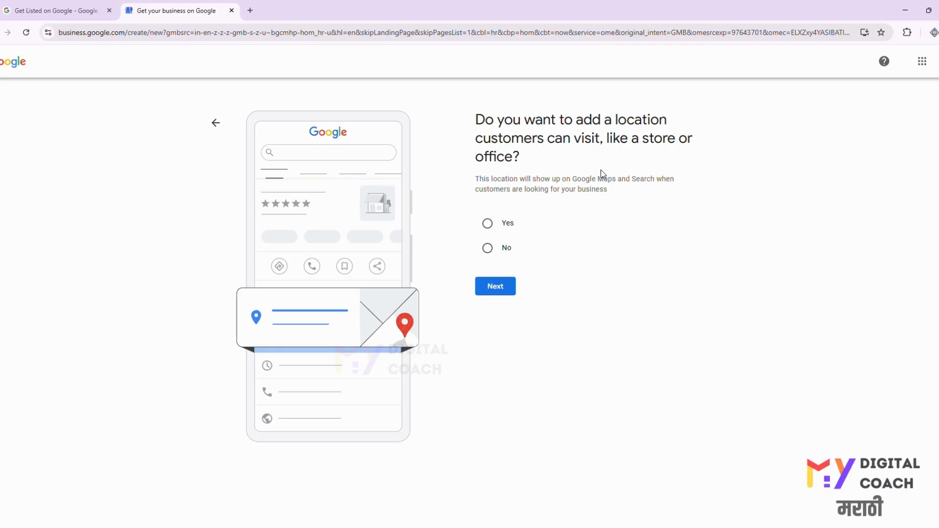
- Answer No to adding a location customers can visit and continue
{"action": "left_click", "coordinate": [501, 241]}
{"action": "left_click", "coordinate": [497, 294]}
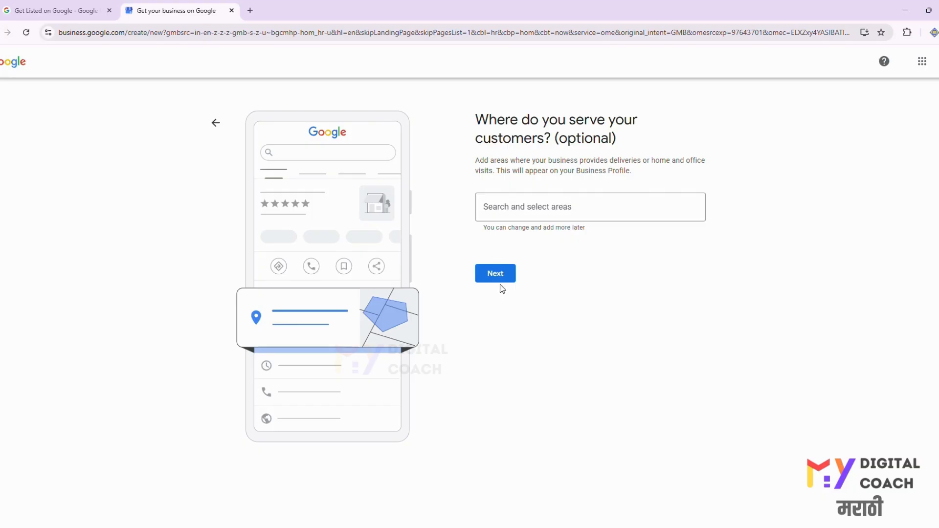
- Set the service area to Maharashtra, India, removing Pune, and continue
{"action": "left_click", "coordinate": [514, 204]}
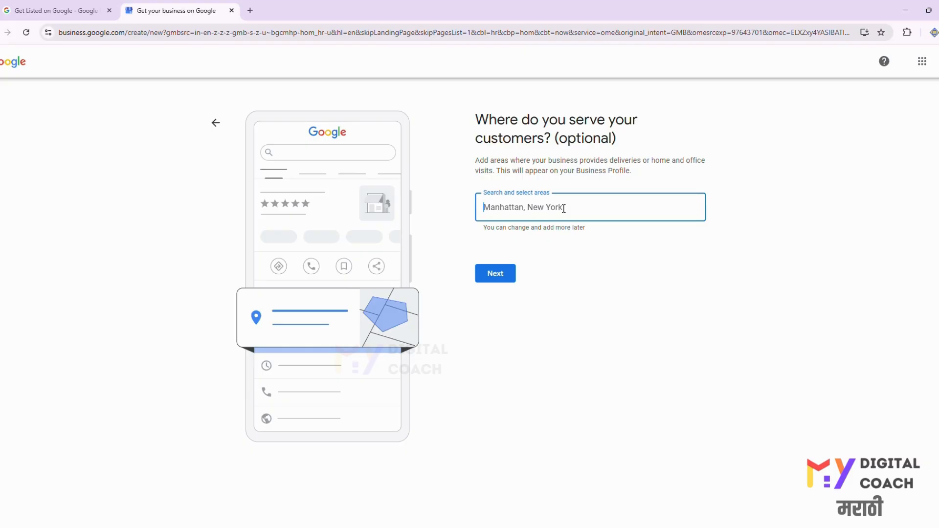
{"action": "type", "text": "pune"}
{"action": "left_click", "coordinate": [529, 240]}
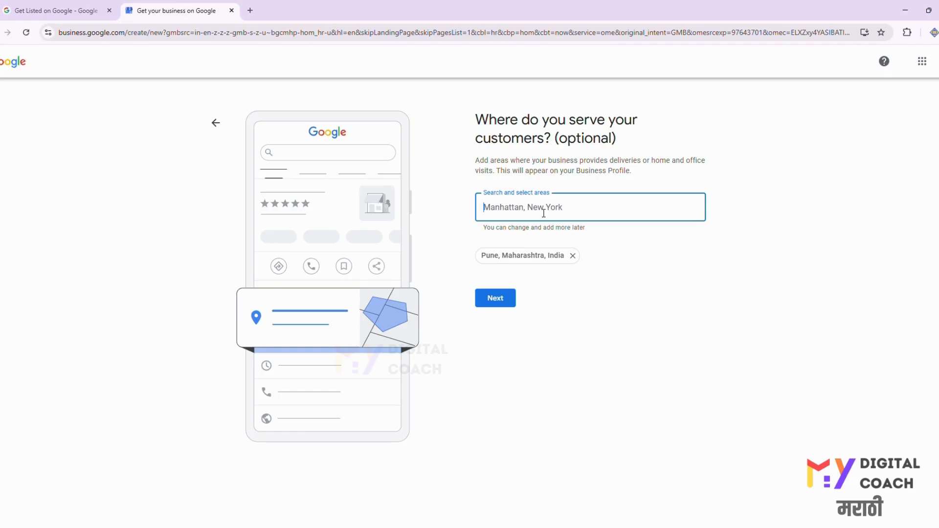
{"action": "type", "text": "mahara"}
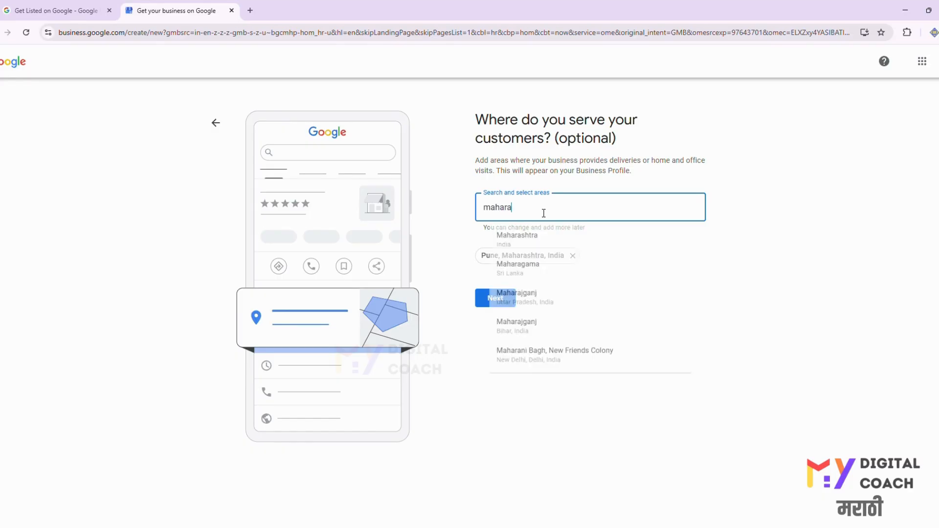
{"action": "left_click", "coordinate": [544, 240]}
{"action": "left_click", "coordinate": [571, 256]}
{"action": "left_click", "coordinate": [496, 298]}
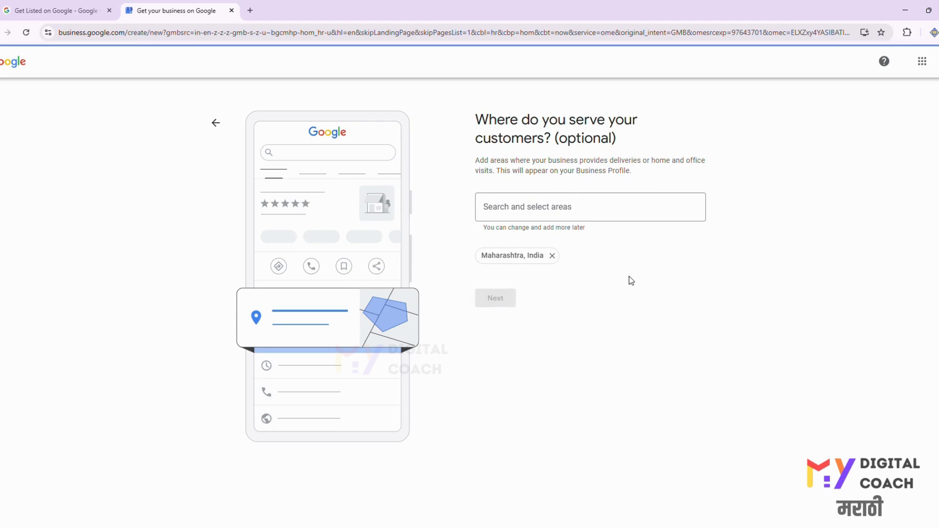
- Enter the business phone number, leave the website blank, and continue
{"action": "left_click", "coordinate": [569, 193]}
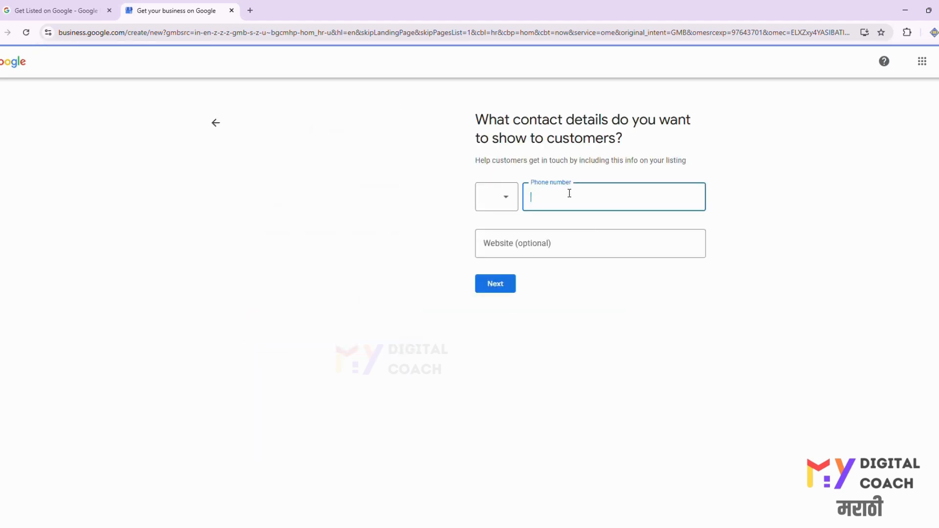
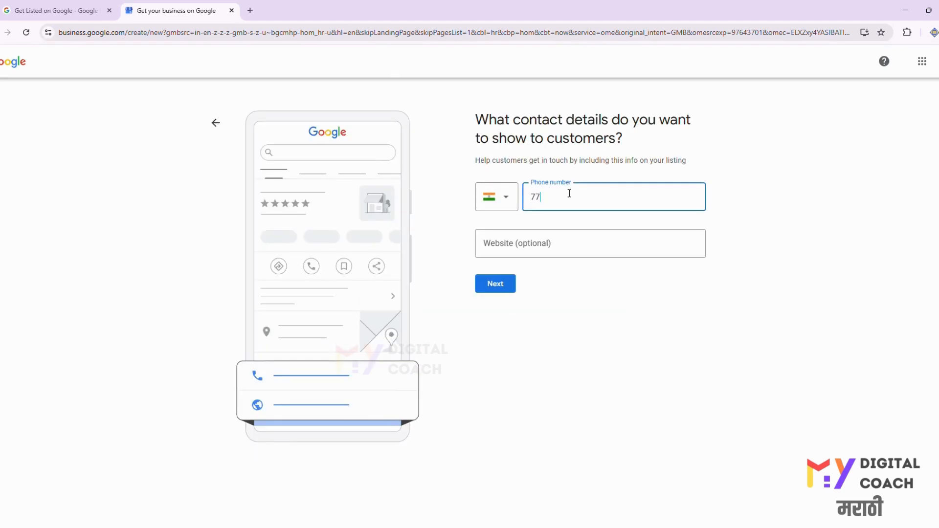
{"action": "left_click", "coordinate": [532, 241]}
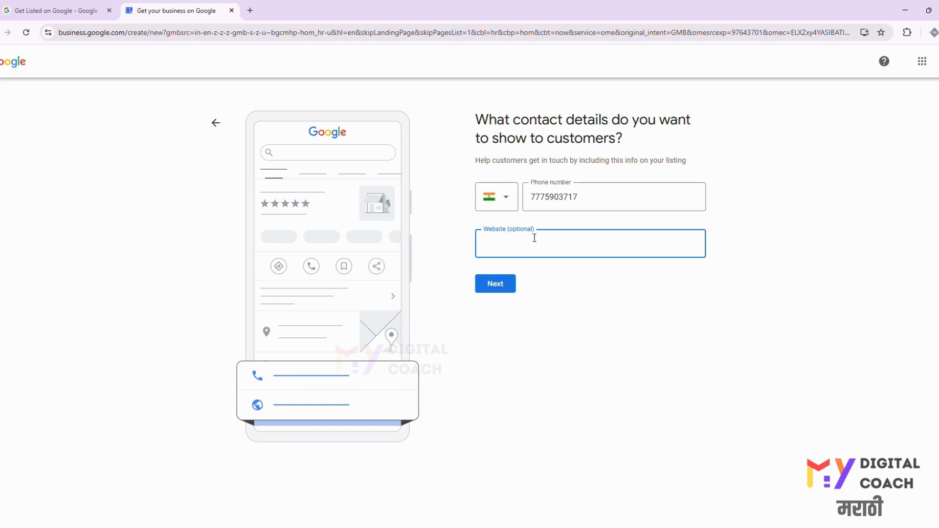
{"action": "left_click", "coordinate": [495, 283]}
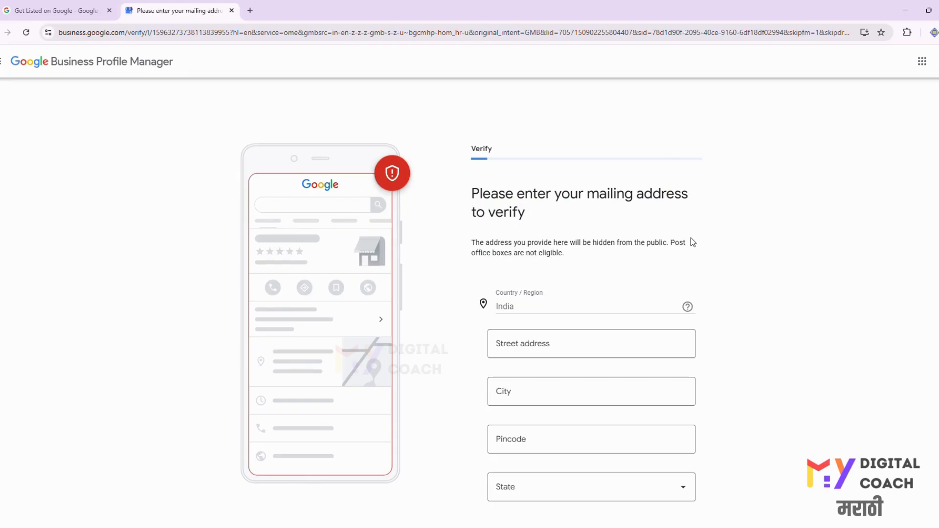
- Postpone mailing address verification for later
{"action": "scroll", "coordinate": [690, 237], "scroll_direction": "down", "scroll_amount": 1}
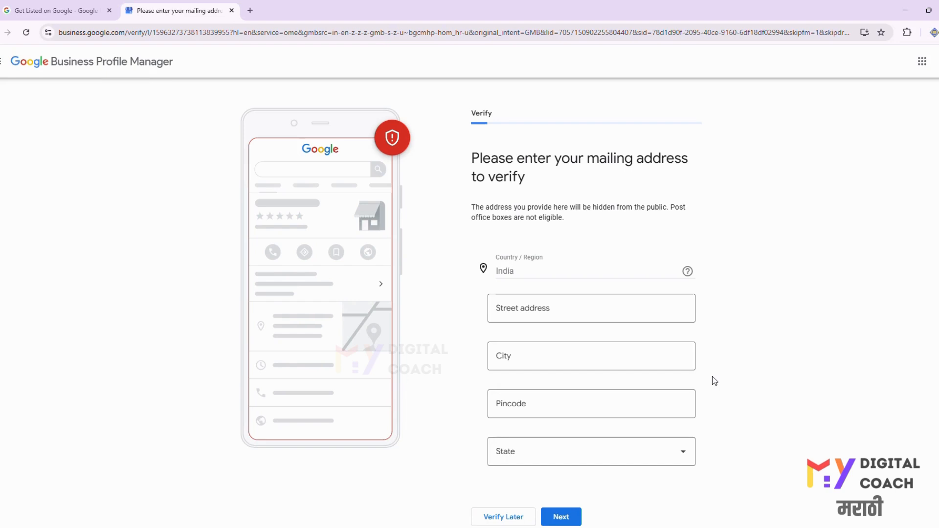
{"action": "left_click", "coordinate": [494, 518]}
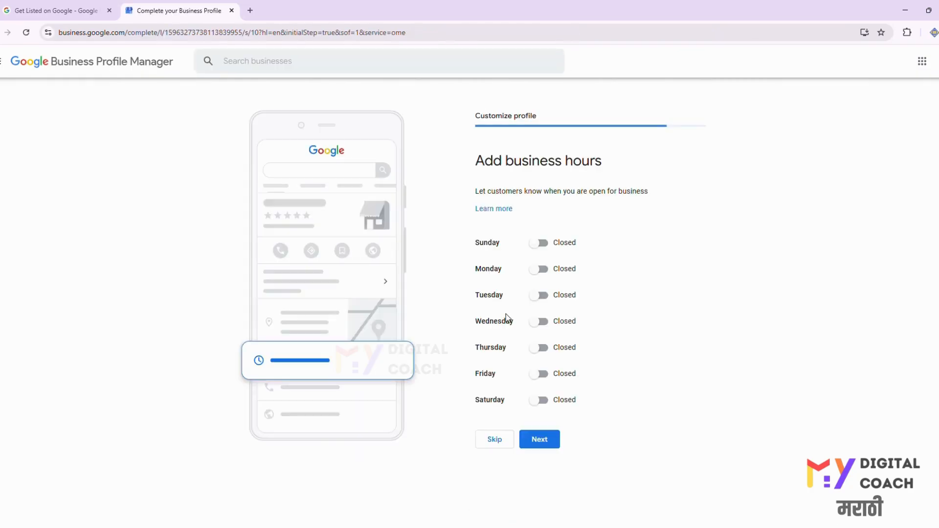
- Open Sunday and set its hours from 9:00 AM to 10:00 PM
{"action": "left_click", "coordinate": [539, 244]}
{"action": "left_click", "coordinate": [504, 258]}
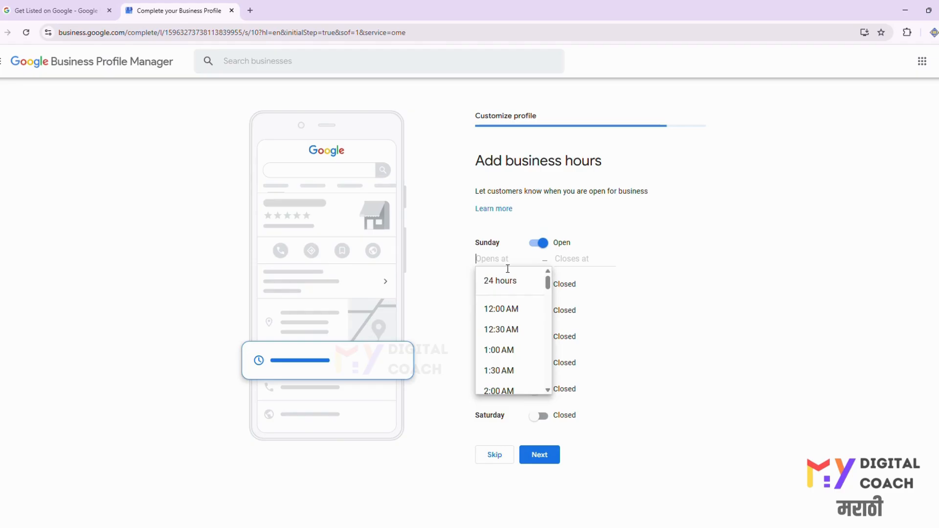
{"action": "left_click", "coordinate": [509, 313]}
{"action": "left_click", "coordinate": [564, 256]}
{"action": "left_click", "coordinate": [503, 257]}
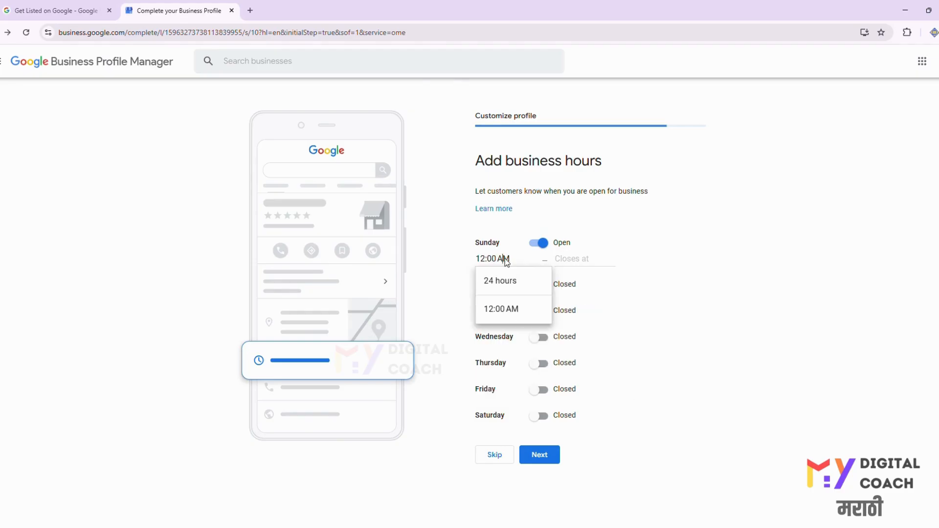
{"action": "key", "text": "BackSpace"}
{"action": "key", "text": "BackSpace"}
{"action": "key", "text": "BackSpace"}
{"action": "key", "text": "BackSpace"}
{"action": "key", "text": "BackSpace"}
{"action": "key", "text": "BackSpace"}
{"action": "key", "text": "BackSpace"}
{"action": "key", "text": "BackSpace"}
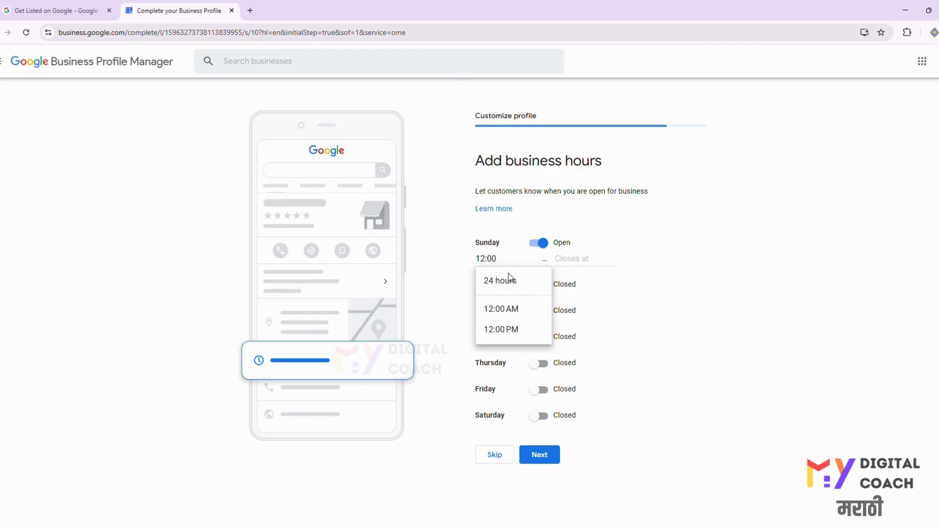
{"action": "type", "text": "9"}
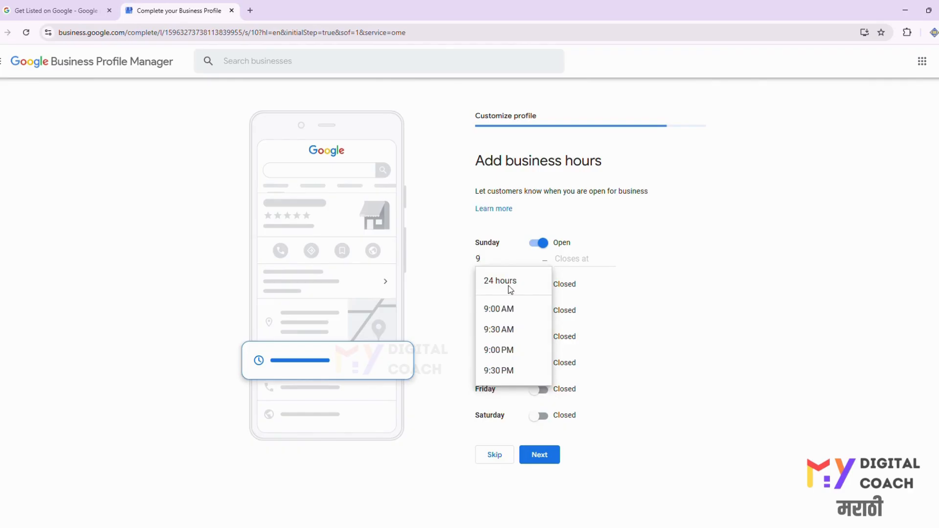
{"action": "left_click", "coordinate": [501, 308]}
{"action": "left_click", "coordinate": [572, 257]}
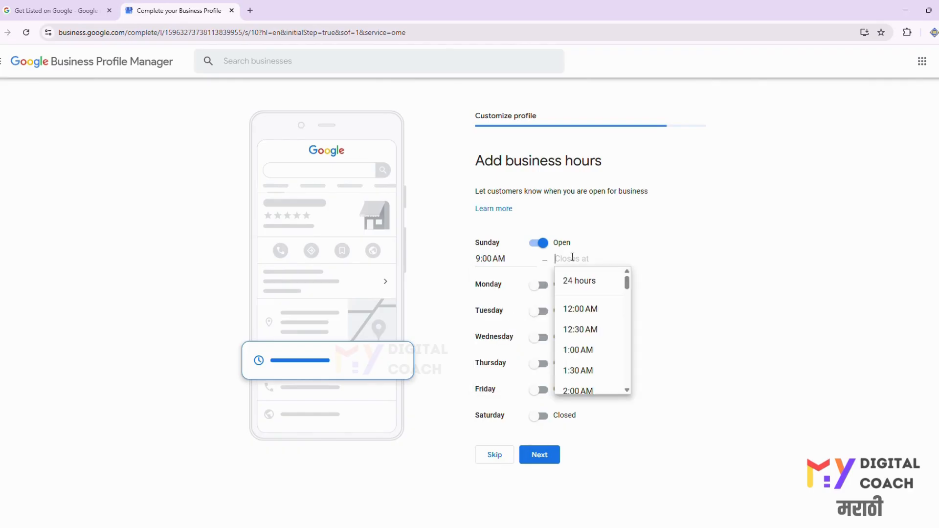
{"action": "type", "text": "21"}
{"action": "key", "text": "BackSpace"}
{"action": "key", "text": "BackSpace"}
{"action": "type", "text": "10"}
{"action": "left_click", "coordinate": [587, 309]}
{"action": "left_click", "coordinate": [582, 258]}
{"action": "key", "text": "BackSpace"}
{"action": "type", "text": "pM"}
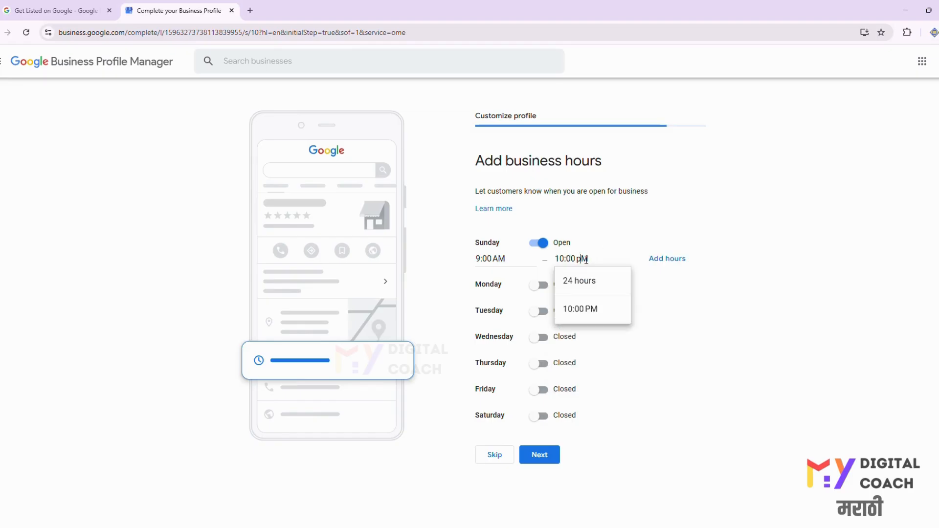
{"action": "left_click", "coordinate": [600, 313]}
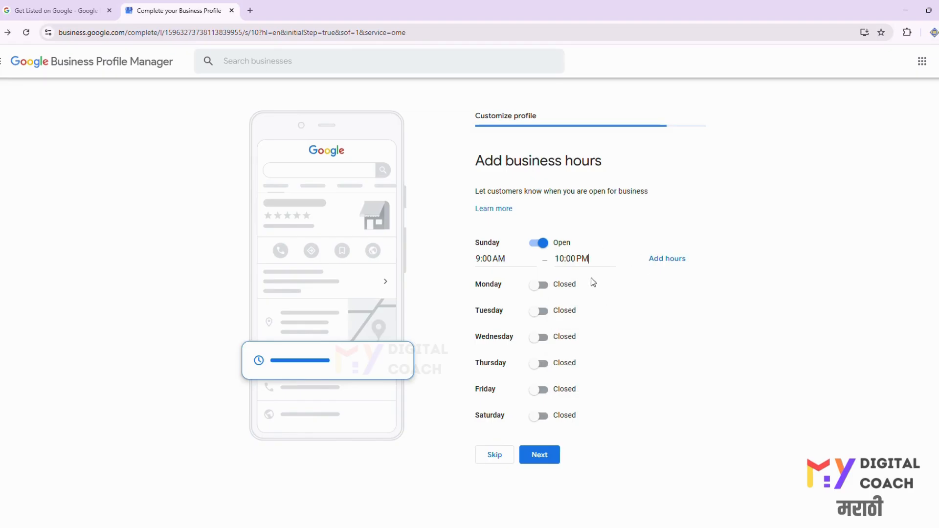
- Switch Monday and Sunday back to closed and skip adding business hours
{"action": "left_click", "coordinate": [539, 285]}
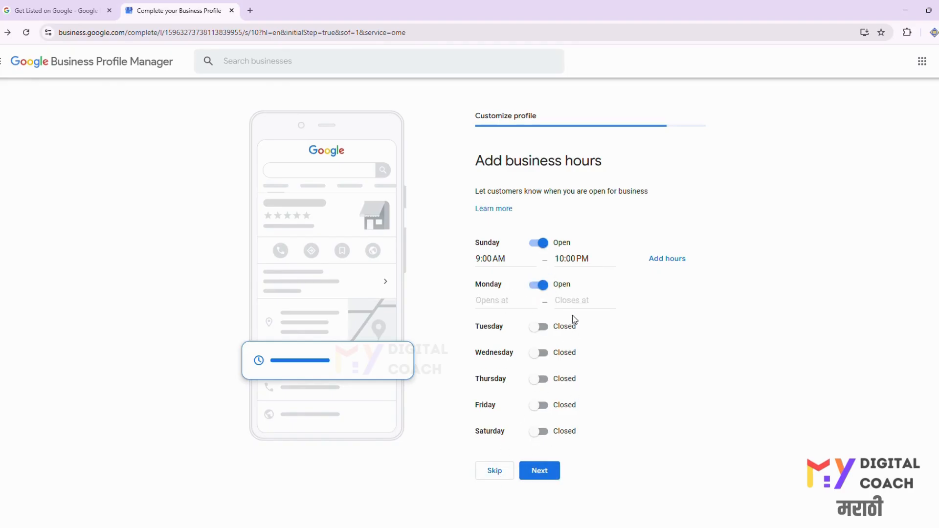
{"action": "left_click", "coordinate": [540, 285]}
{"action": "left_click", "coordinate": [539, 243]}
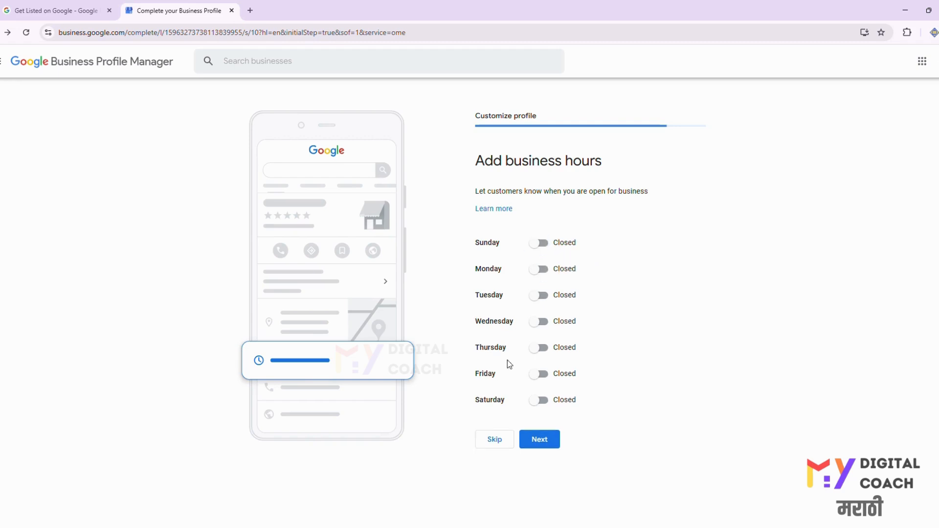
{"action": "left_click", "coordinate": [494, 438]}
- Skip adding a business description
{"action": "left_click", "coordinate": [540, 310]}
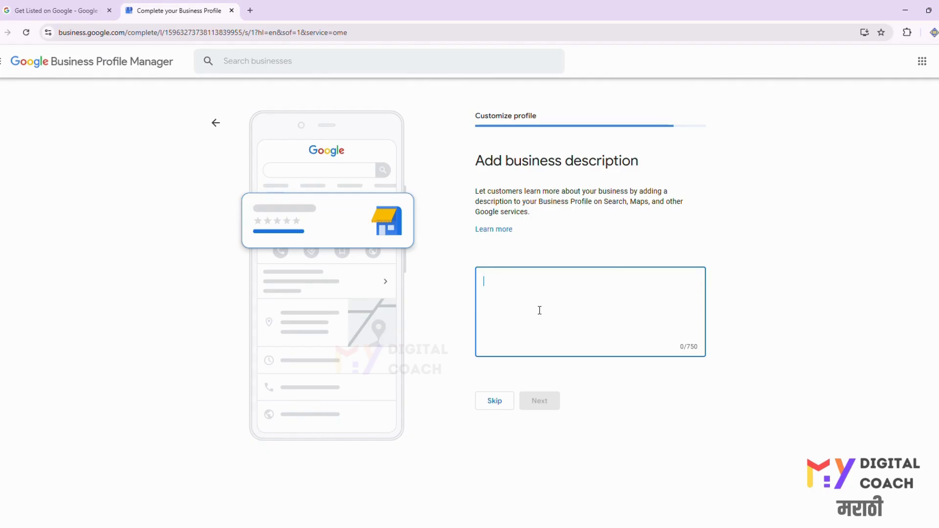
{"action": "left_click", "coordinate": [492, 402]}
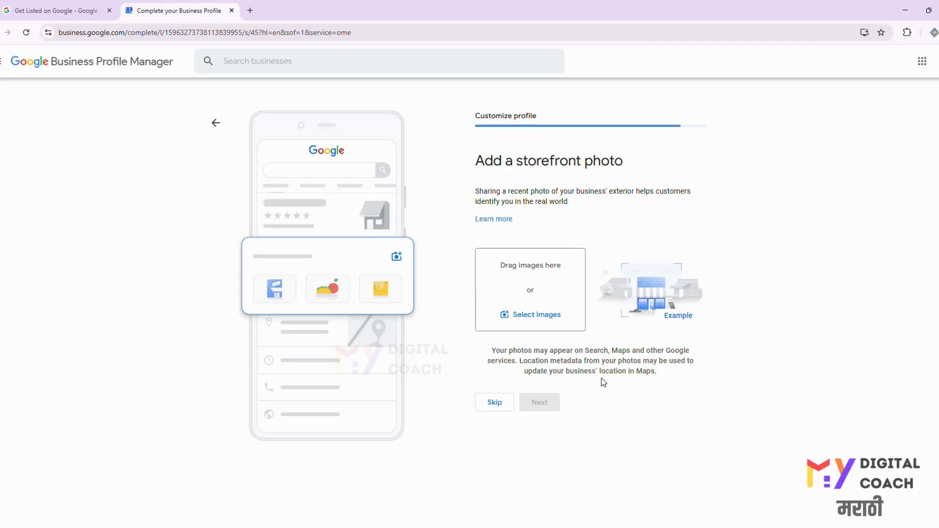
- Skip adding a storefront photo and other business photos
{"action": "left_click", "coordinate": [495, 403]}
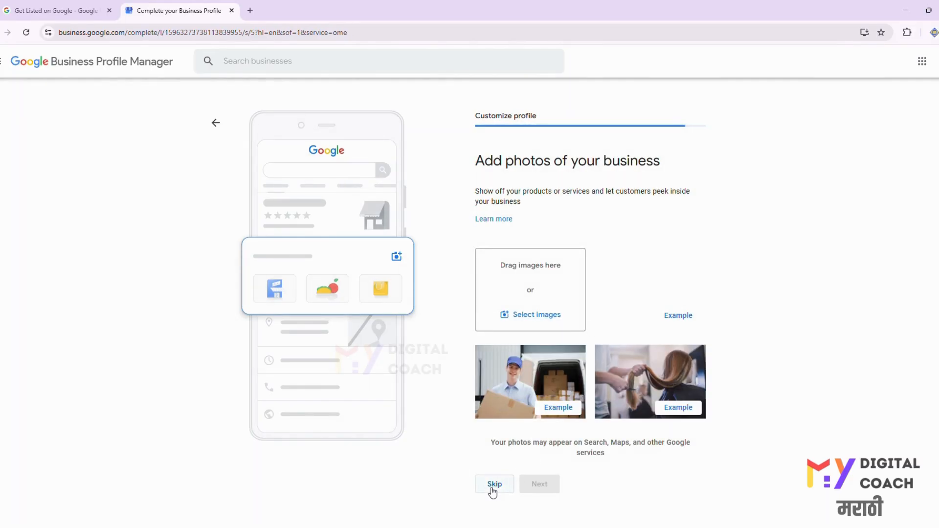
{"action": "left_click", "coordinate": [493, 489]}
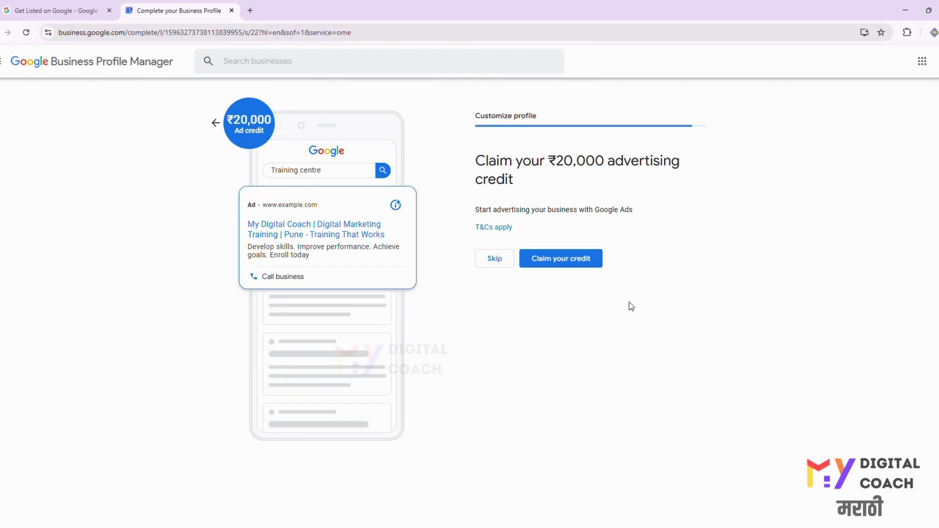
- Skip the advertising credit and Google Workspace offers and continue to the profile
{"action": "left_click", "coordinate": [498, 262]}
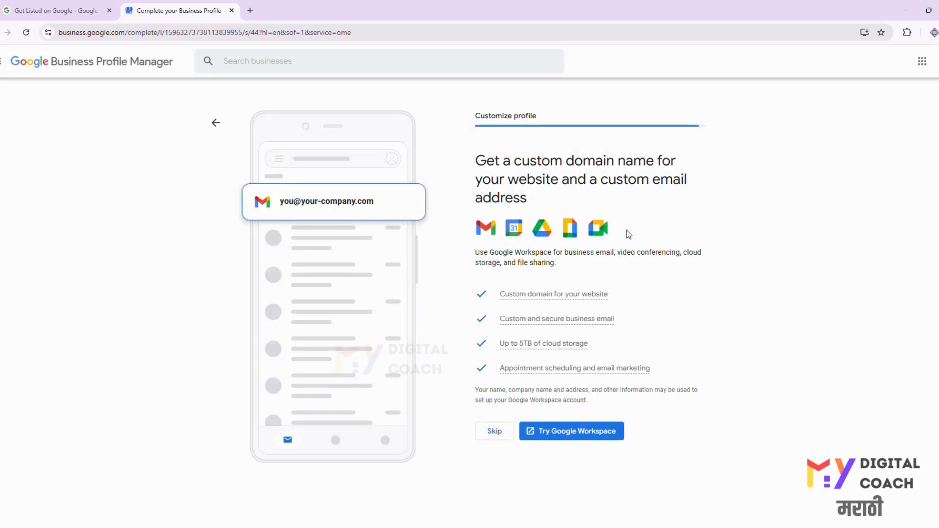
{"action": "left_click", "coordinate": [494, 432]}
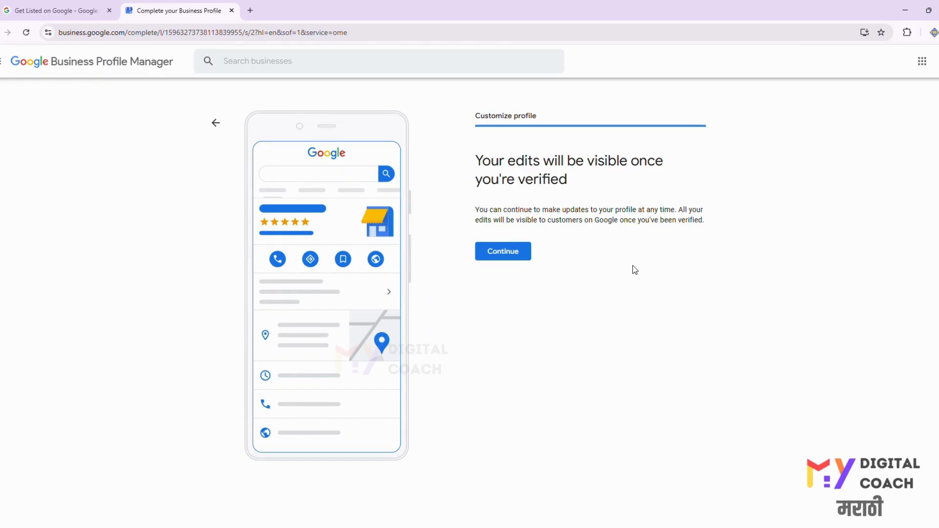
{"action": "left_click", "coordinate": [515, 255]}
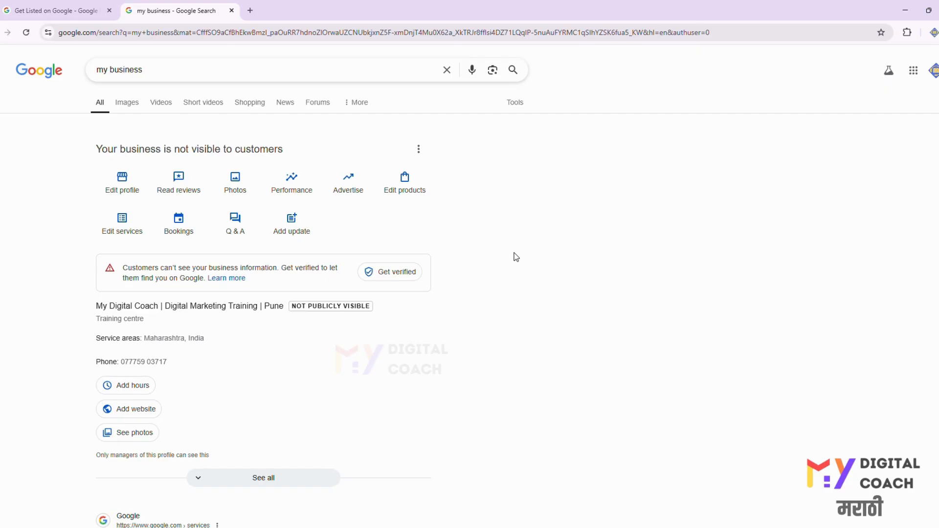
- Start verification and enter Pune as the street address of the postal address
{"action": "left_click", "coordinate": [404, 272]}
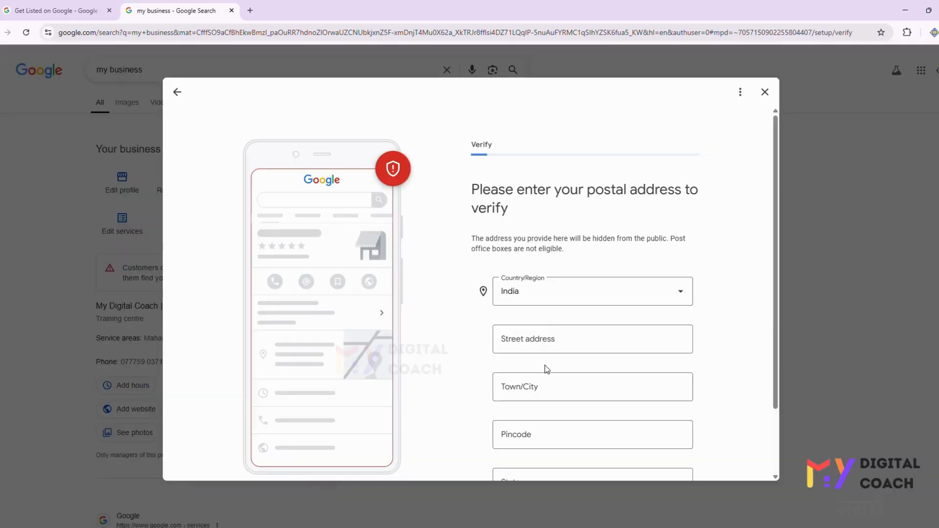
{"action": "scroll", "coordinate": [546, 381], "scroll_direction": "down", "scroll_amount": 3}
{"action": "left_click", "coordinate": [560, 468]}
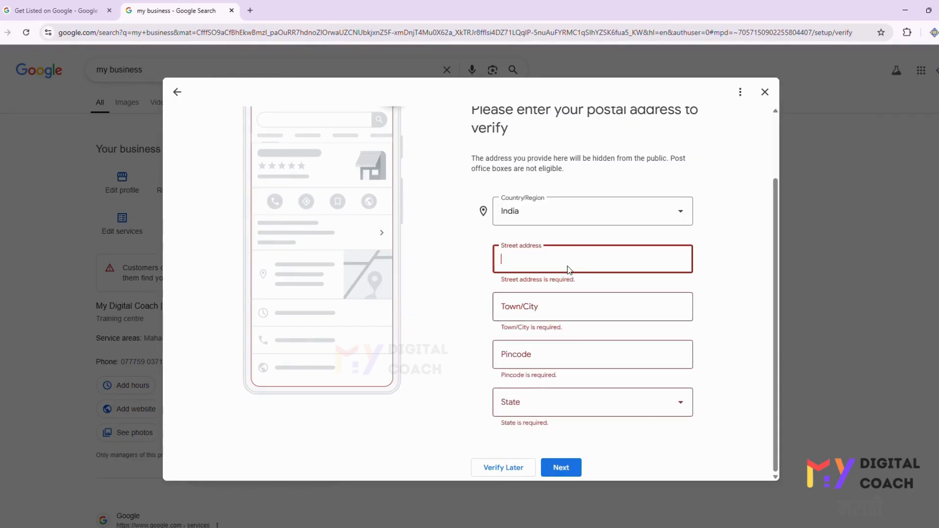
{"action": "type", "text": "Pune"}
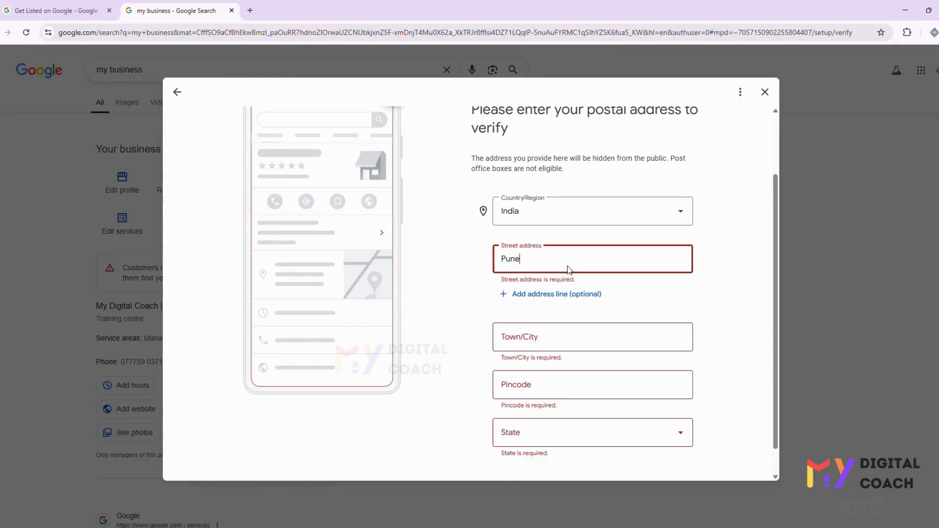
- Enter Pune as the town and fill in the business pincode
{"action": "left_click", "coordinate": [542, 336]}
{"action": "type", "text": "P"}
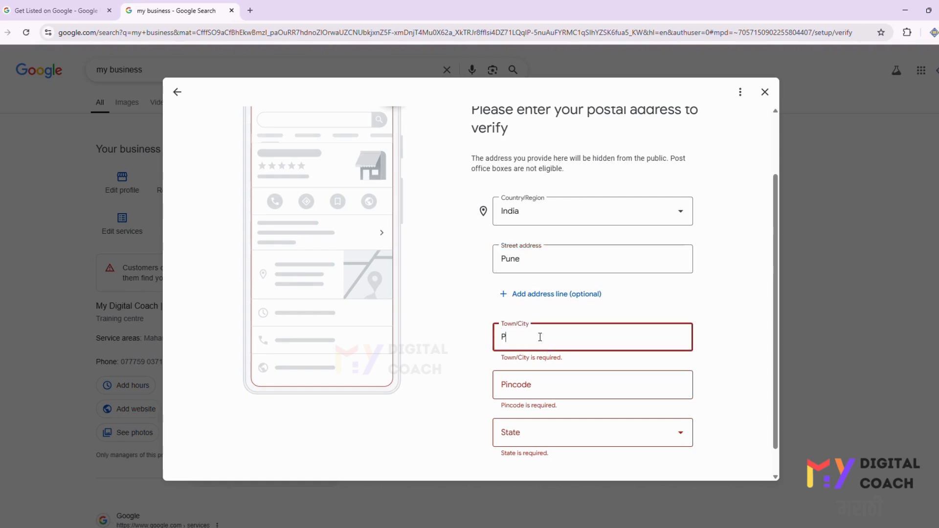
{"action": "type", "text": "une"}
{"action": "left_click", "coordinate": [537, 385]}
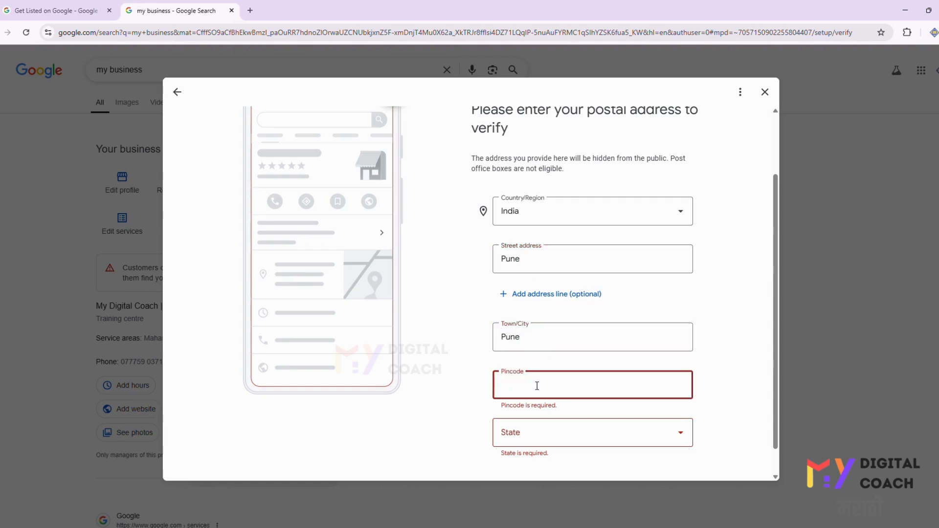
{"action": "type", "text": "4"}
{"action": "type", "text": "1014"}
- Select Maharashtra as the state and continue
{"action": "left_click", "coordinate": [522, 434]}
{"action": "key", "text": "m"}
{"action": "key", "text": "Down"}
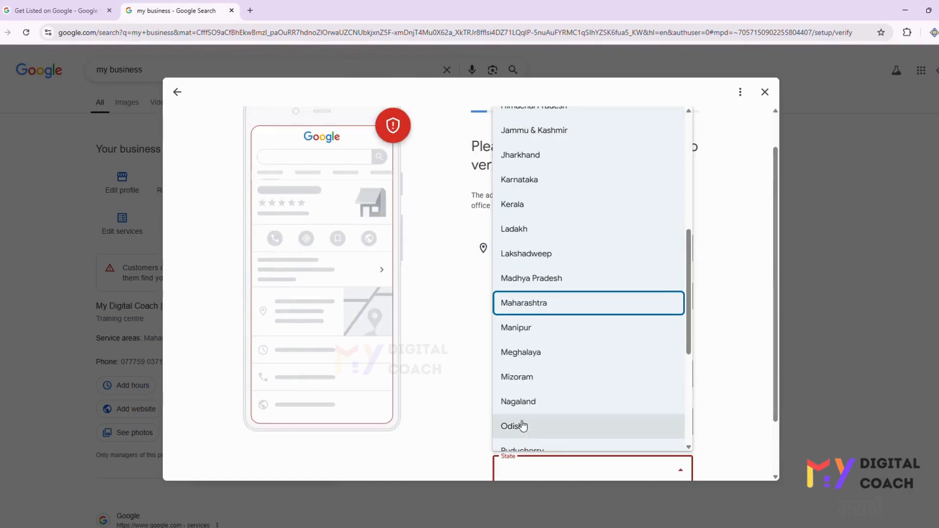
{"action": "left_click", "coordinate": [537, 303]}
{"action": "scroll", "coordinate": [670, 337], "scroll_direction": "down", "scroll_amount": 2}
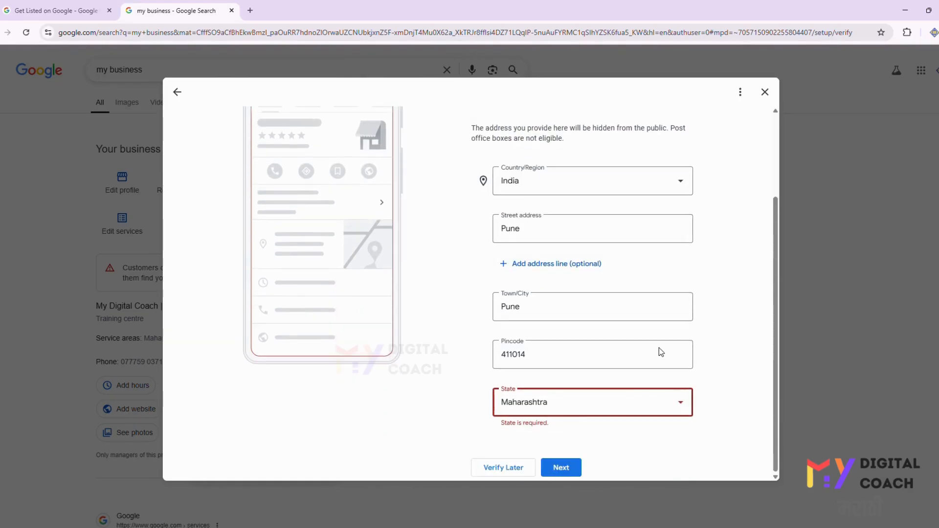
{"action": "left_click", "coordinate": [571, 467]}
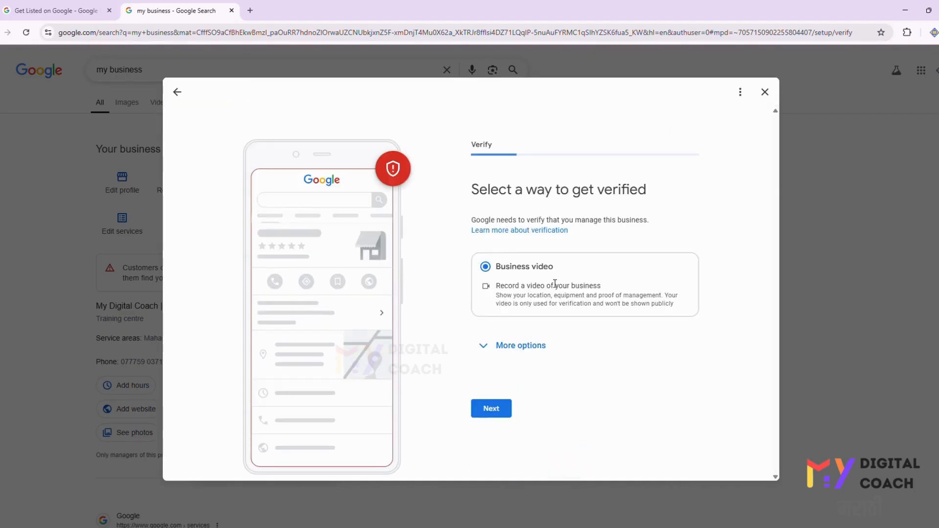
- Review the business video verification requirements and recording tips
{"action": "left_click", "coordinate": [529, 345]}
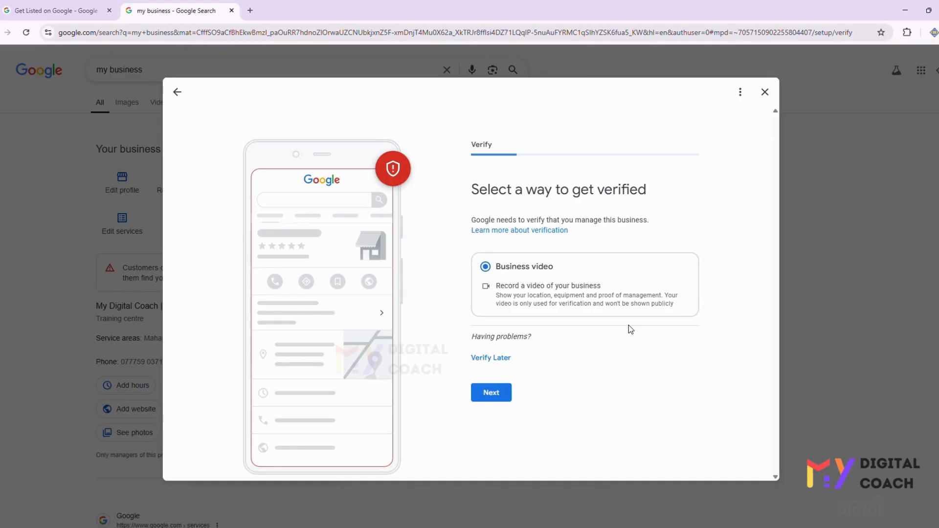
{"action": "left_click", "coordinate": [491, 393]}
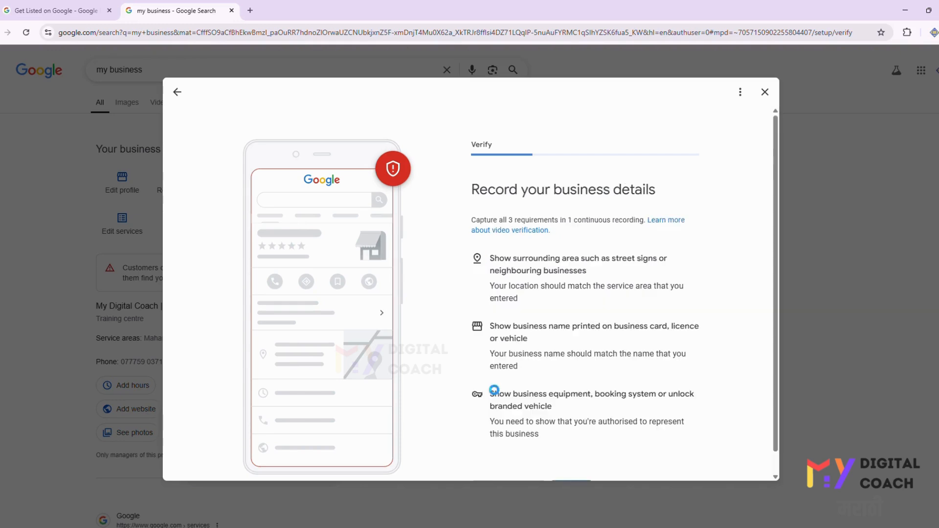
{"action": "scroll", "coordinate": [609, 239], "scroll_direction": "down", "scroll_amount": 1}
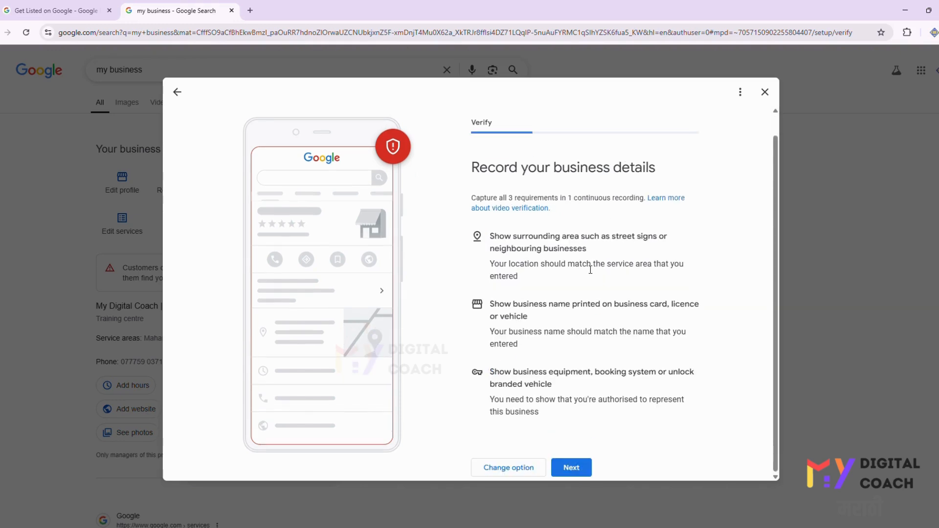
{"action": "left_click", "coordinate": [567, 468]}
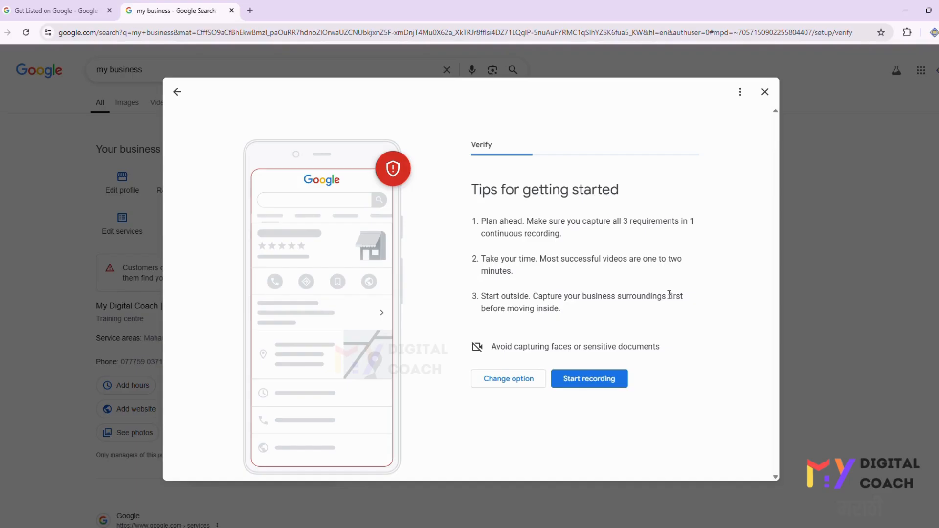
{"action": "left_click", "coordinate": [48, 33]}
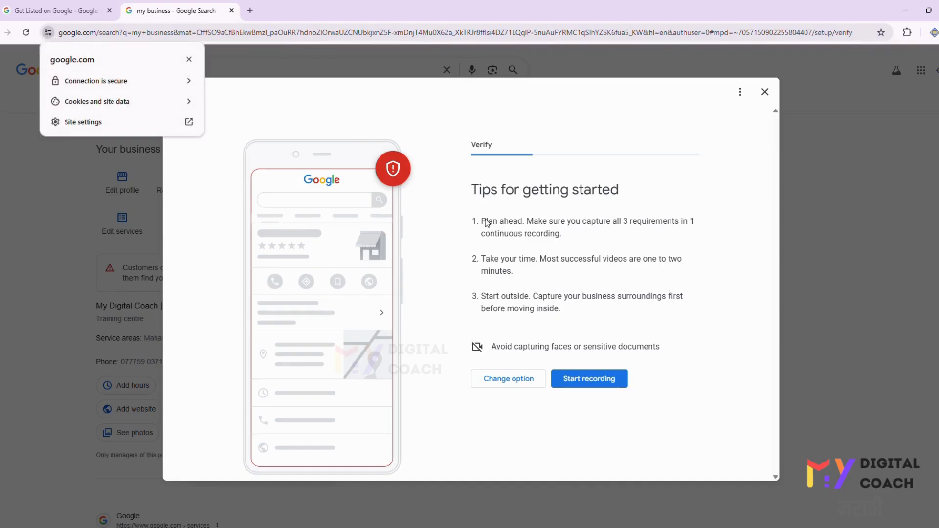
{"action": "left_click", "coordinate": [682, 333]}
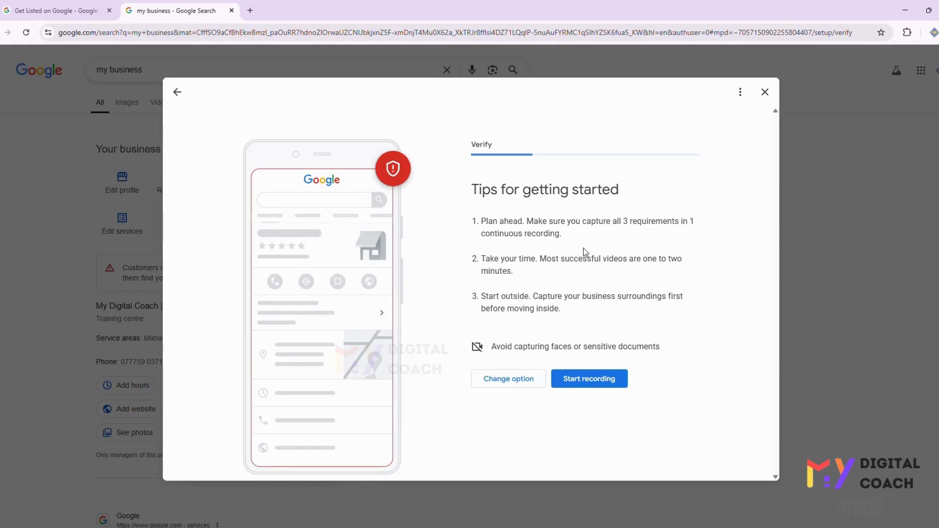
- Go back to the verification options and close the verification dialog
{"action": "left_click", "coordinate": [522, 378]}
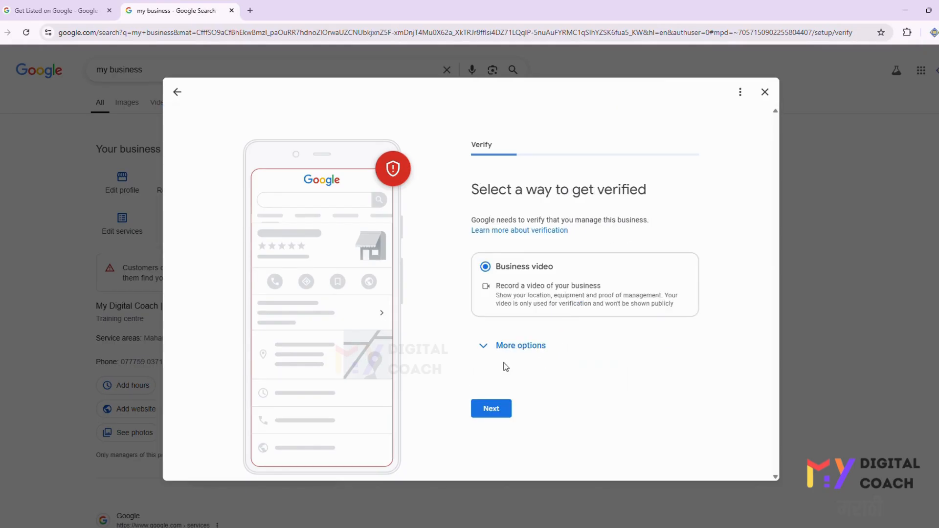
{"action": "left_click", "coordinate": [524, 345]}
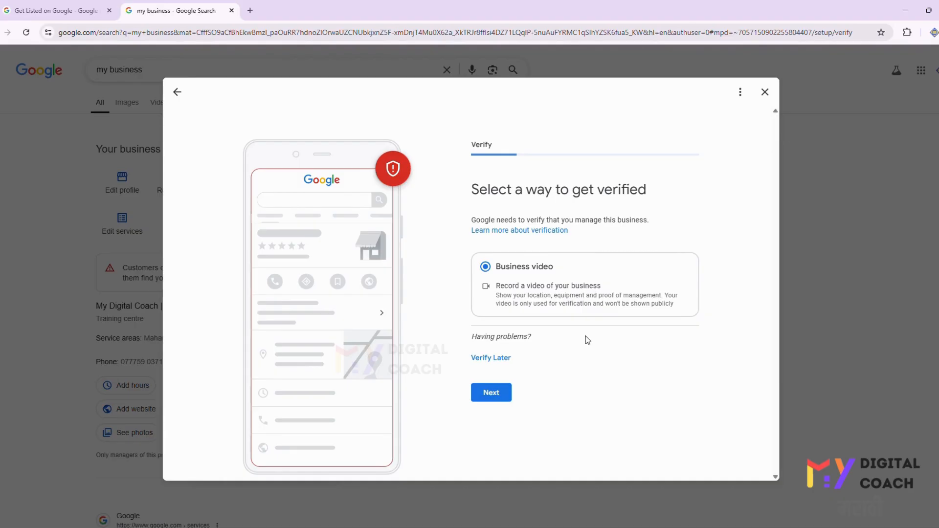
{"action": "left_click", "coordinate": [764, 92]}
{"action": "left_click", "coordinate": [522, 313]}
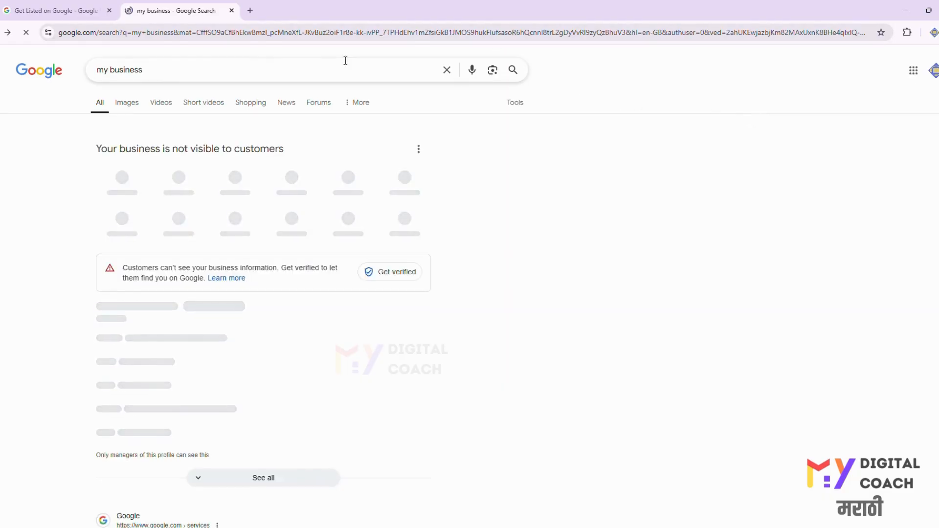
- Search Google for digital dream media to view an example business profile
{"action": "triple_click", "coordinate": [331, 63]}
{"action": "type", "text": "digital "}
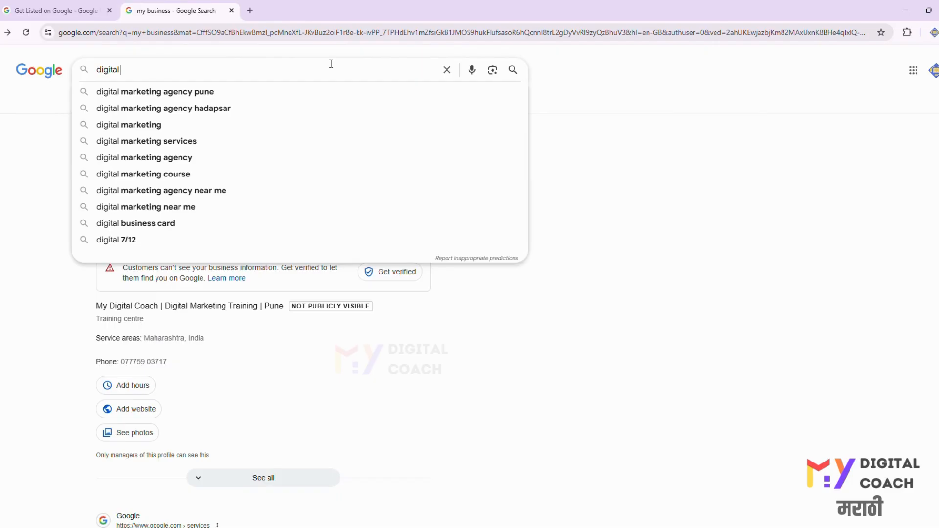
{"action": "type", "text": "dream"}
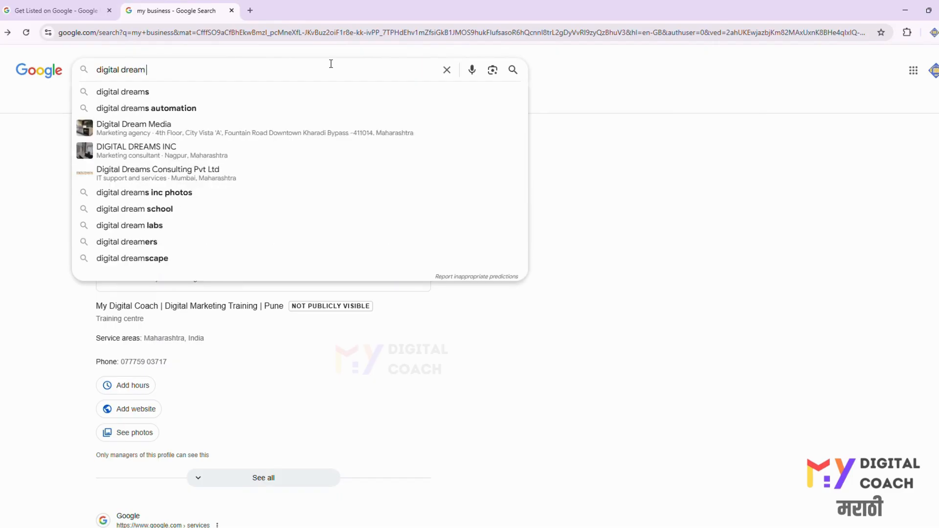
{"action": "type", "text": " media"}
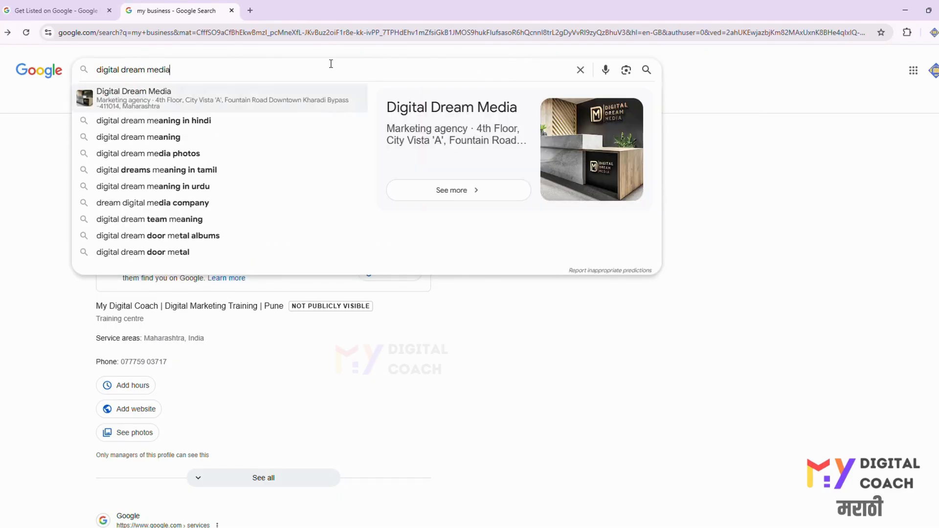
{"action": "key", "text": "Return"}
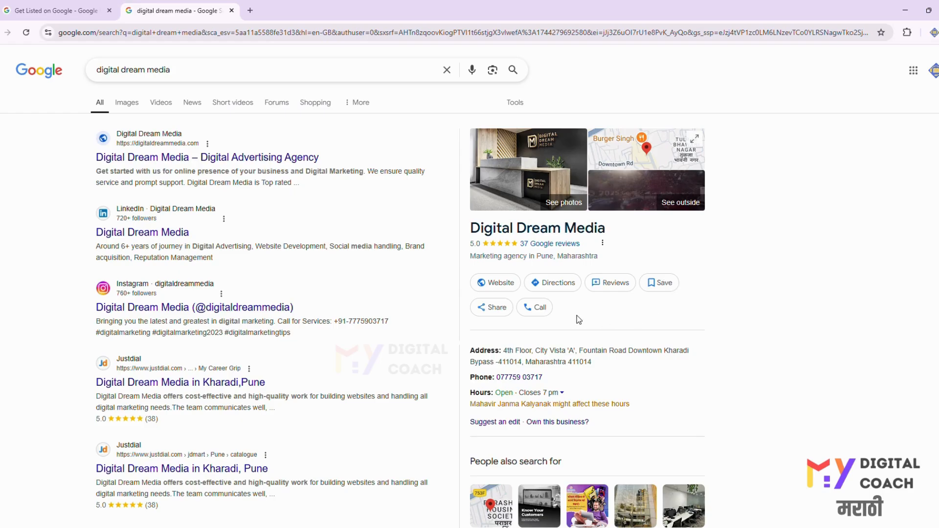
- Examine the Digital Dream Media business panel's details, related searches and linked social profiles
{"action": "scroll", "coordinate": [619, 362], "scroll_direction": "down", "scroll_amount": 1}
{"action": "scroll", "coordinate": [619, 361], "scroll_direction": "down", "scroll_amount": 8}
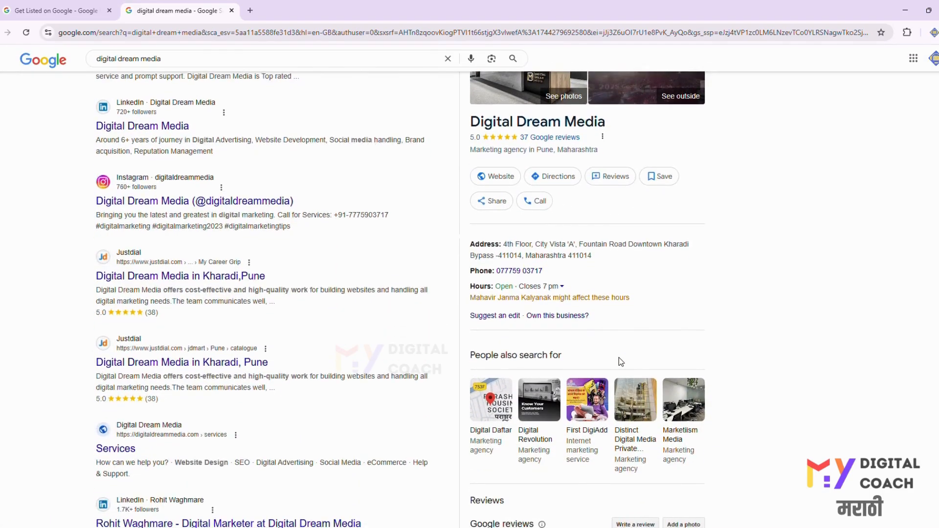
{"action": "scroll", "coordinate": [620, 362], "scroll_direction": "down", "scroll_amount": 4}
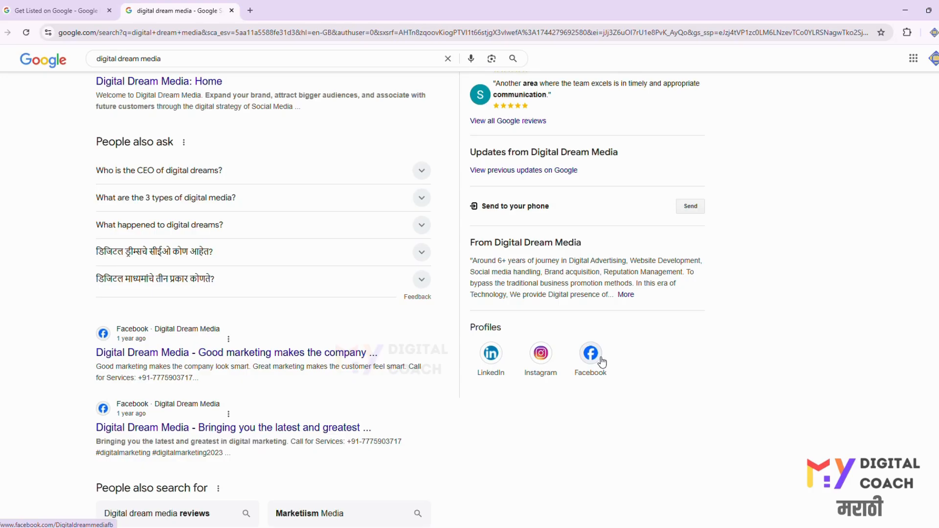
{"action": "scroll", "coordinate": [602, 362], "scroll_direction": "up", "scroll_amount": 12}
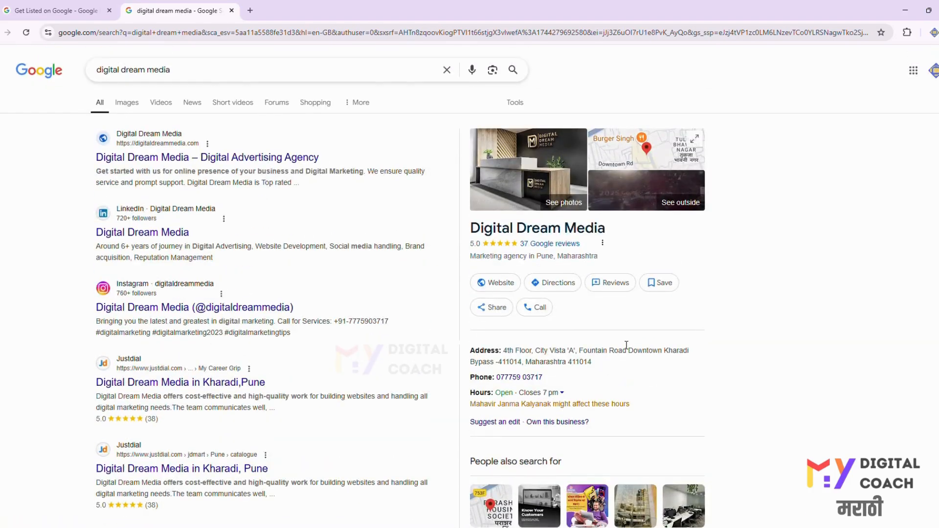
- Open the Digital Dream Media Google reviews, read through them, and close the reviews window
{"action": "left_click", "coordinate": [571, 244]}
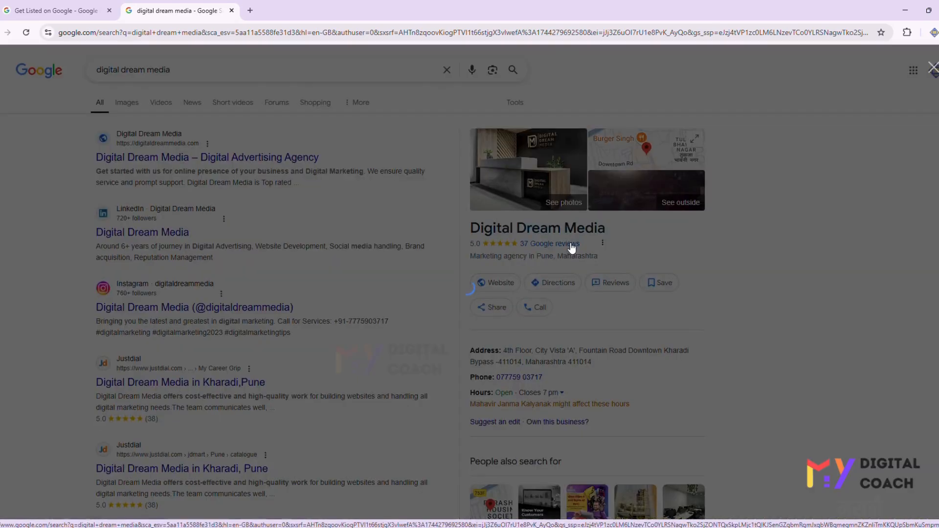
{"action": "scroll", "coordinate": [451, 300], "scroll_direction": "down", "scroll_amount": 12}
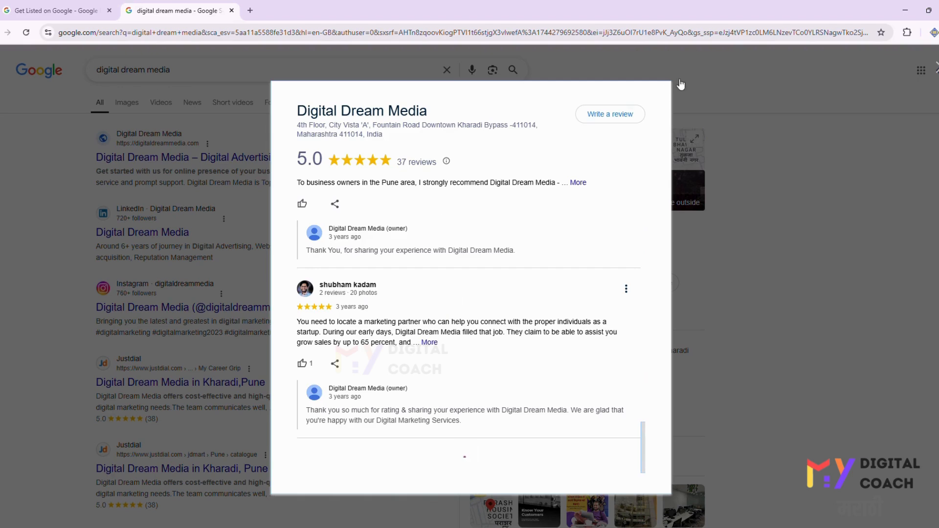
{"action": "left_click", "coordinate": [785, 169]}
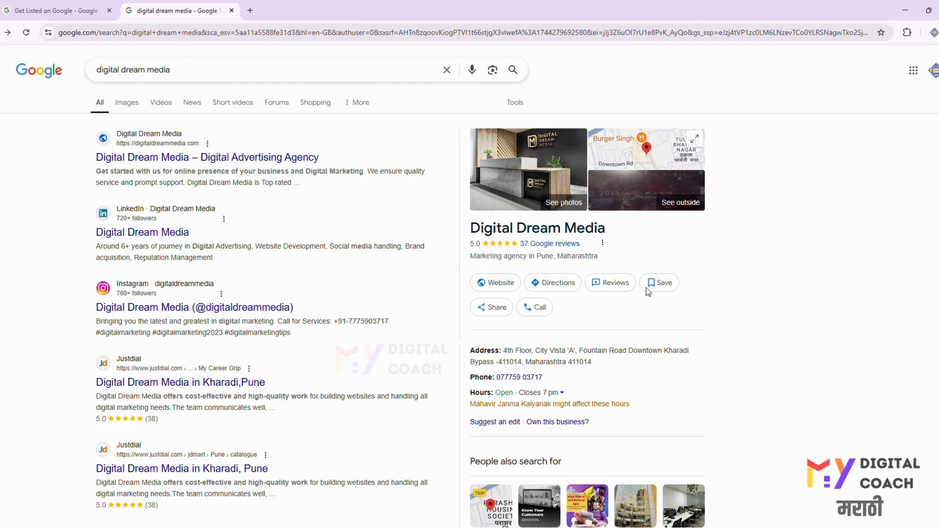
{"action": "scroll", "coordinate": [550, 351], "scroll_direction": "down", "scroll_amount": 7}
{"action": "scroll", "coordinate": [550, 351], "scroll_direction": "up", "scroll_amount": 8}
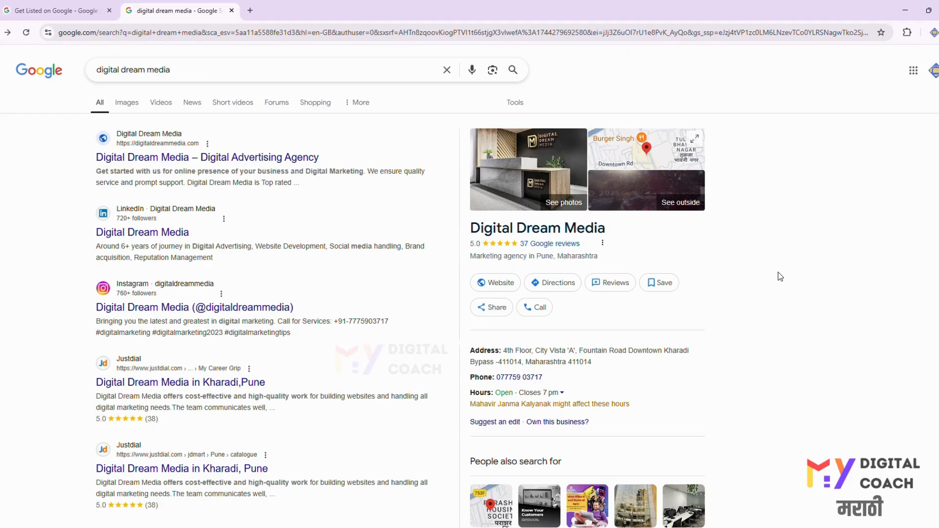